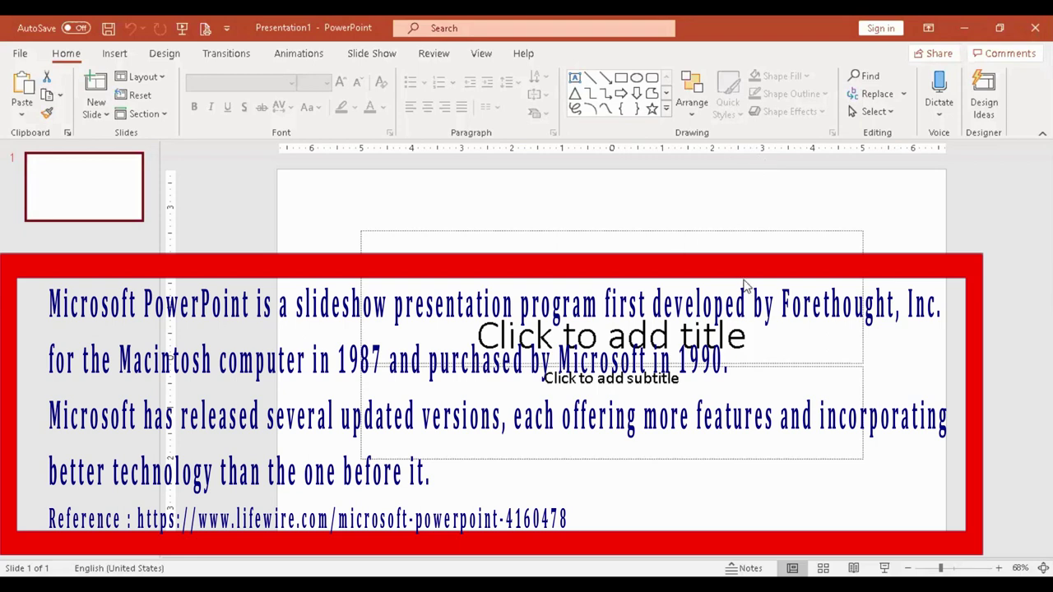
Search the start screen templates for 'education', then return to the presentation.
click(22, 54)
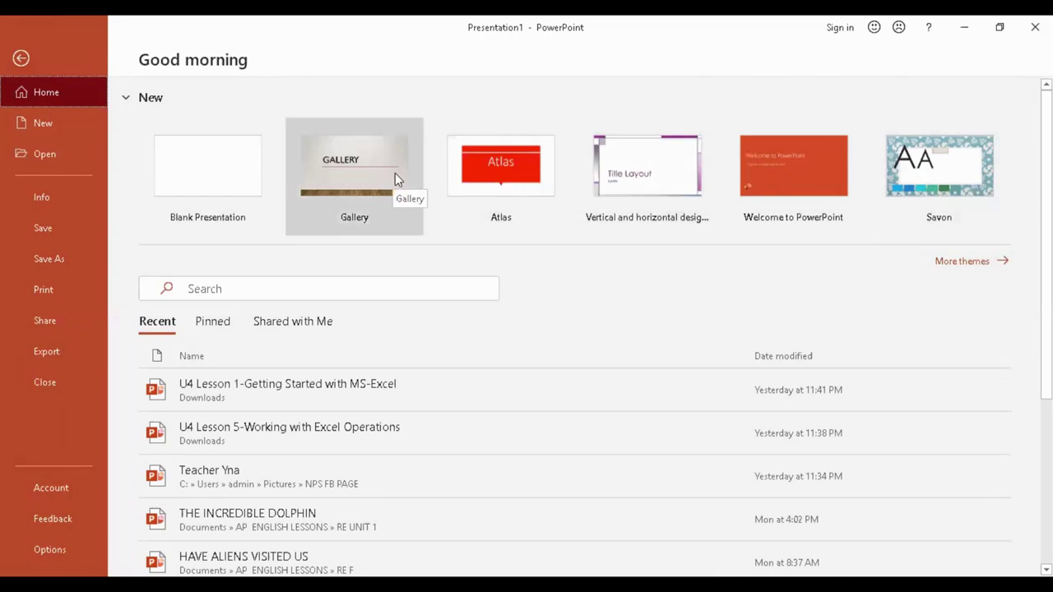
click(273, 290)
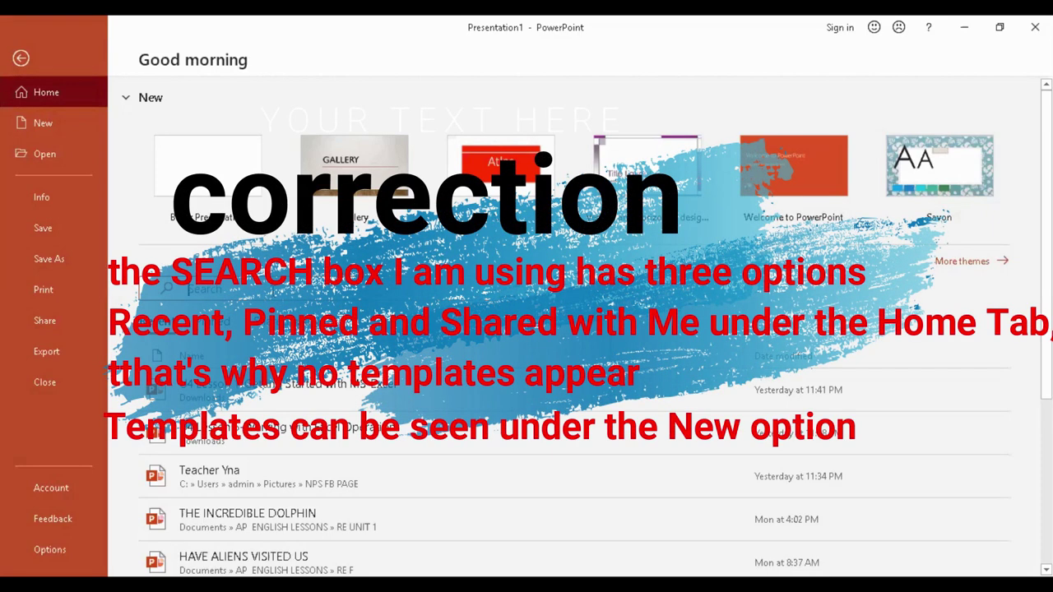
text(educat)
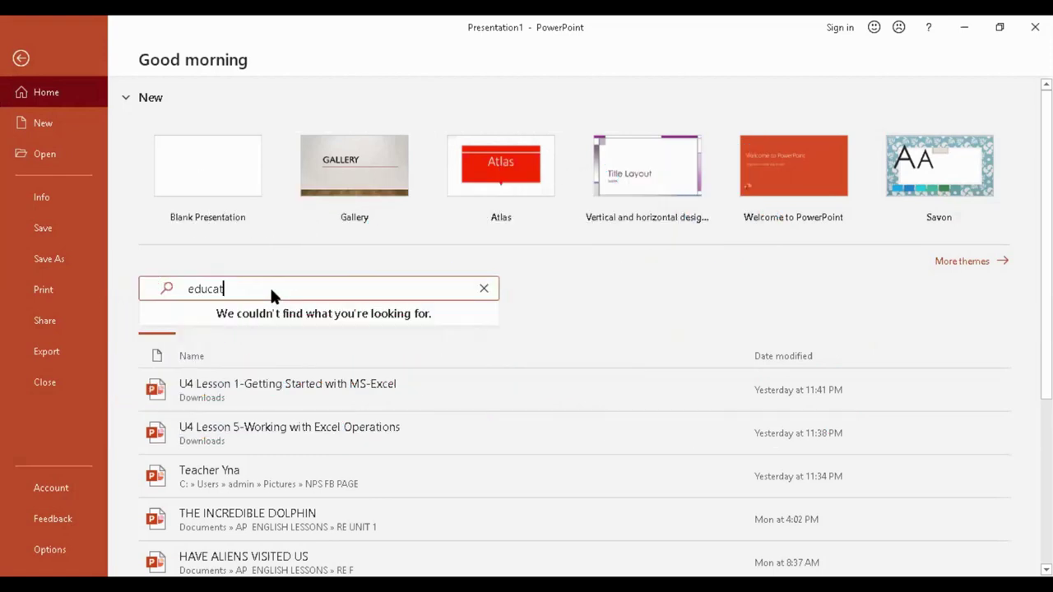
text(ion)
click(22, 59)
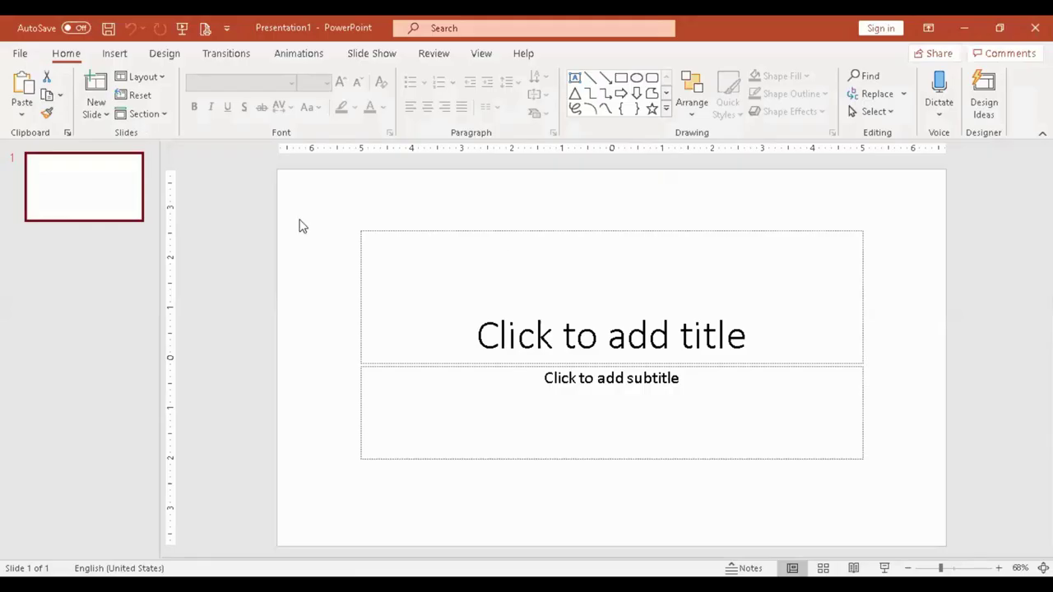
Add three Title and Content slides after the title slide, making four slides.
click(116, 203)
click(113, 210)
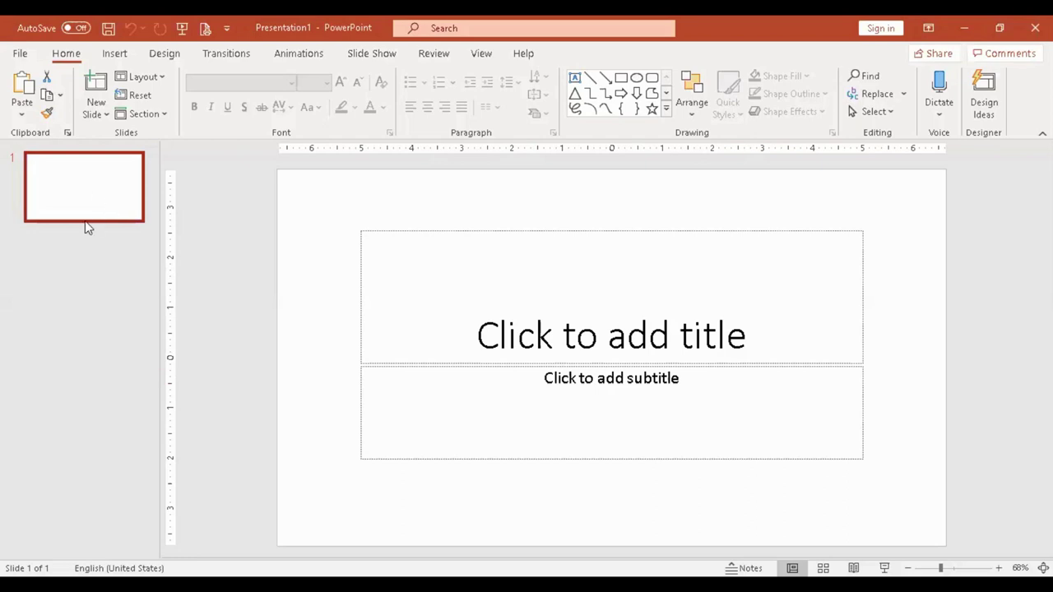
key(Return)
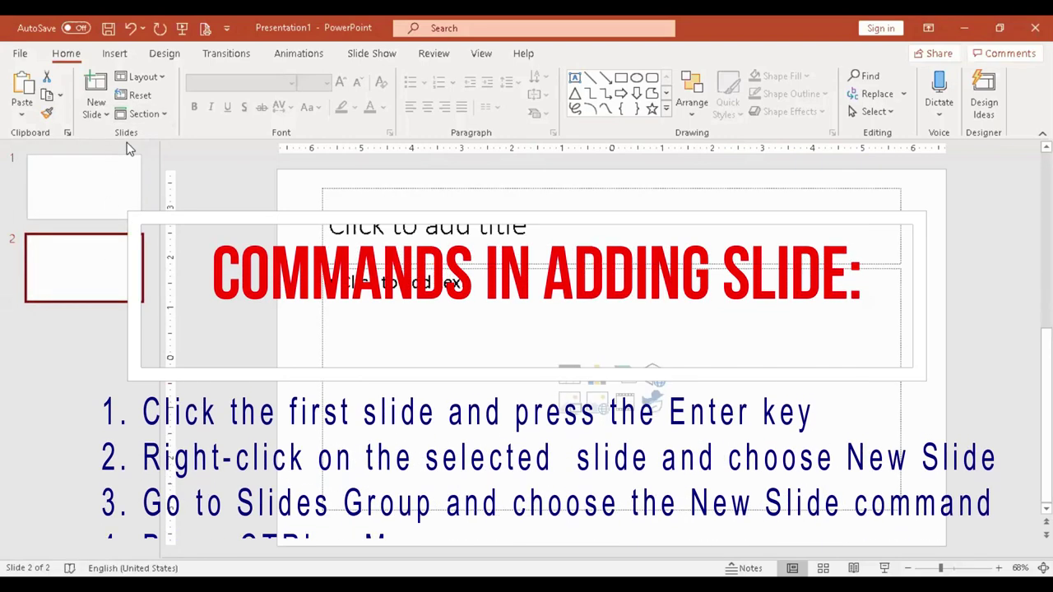
click(99, 92)
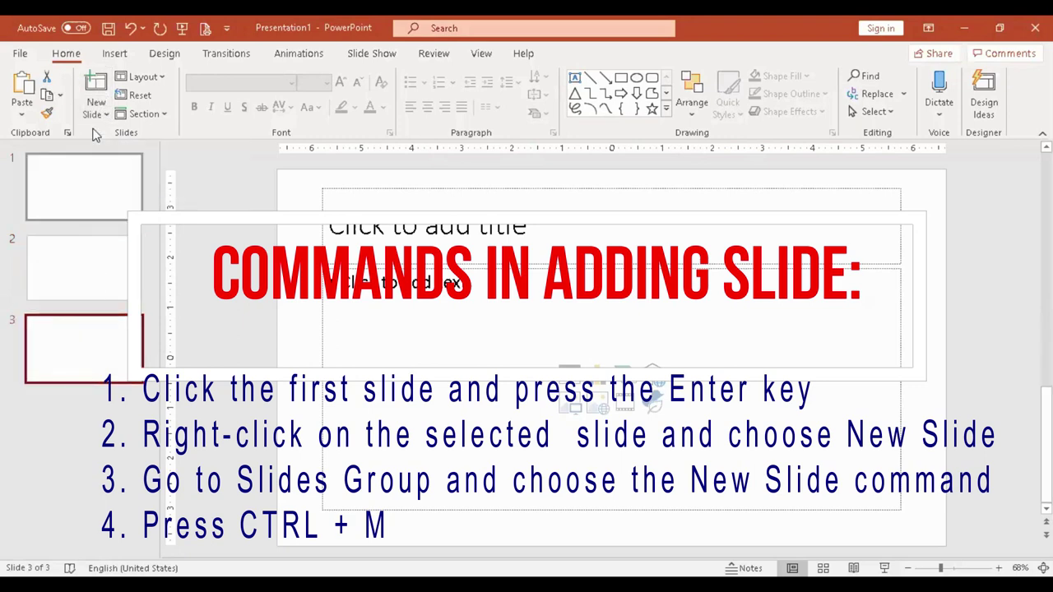
click(105, 117)
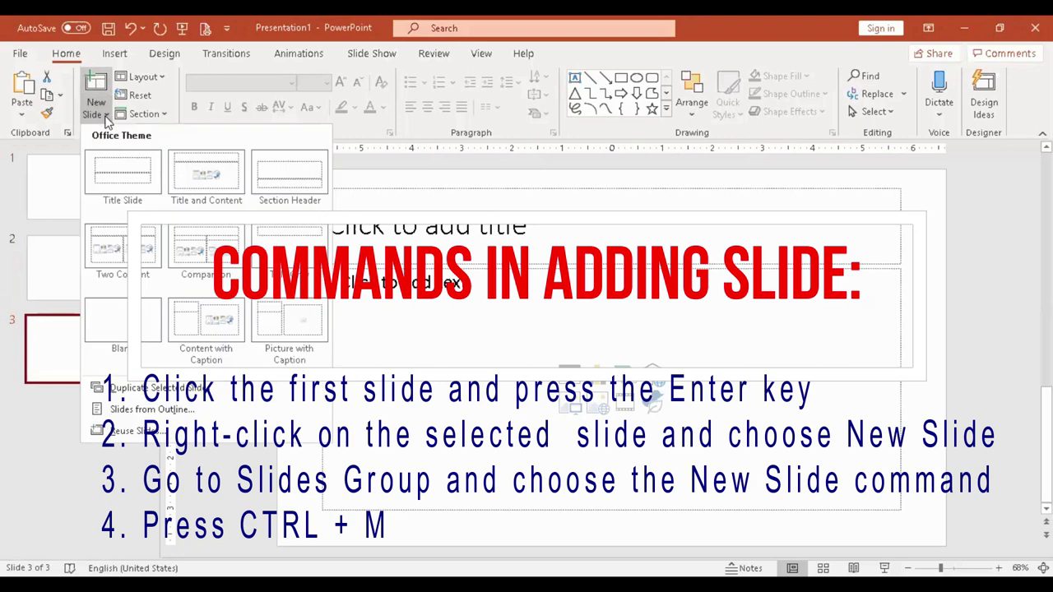
key(Escape)
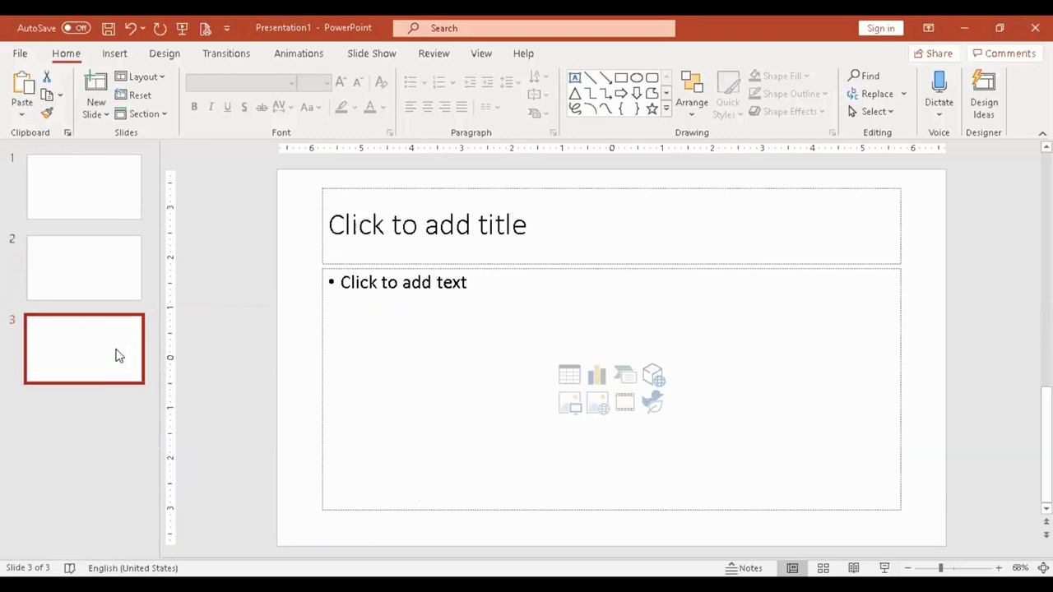
key(Return)
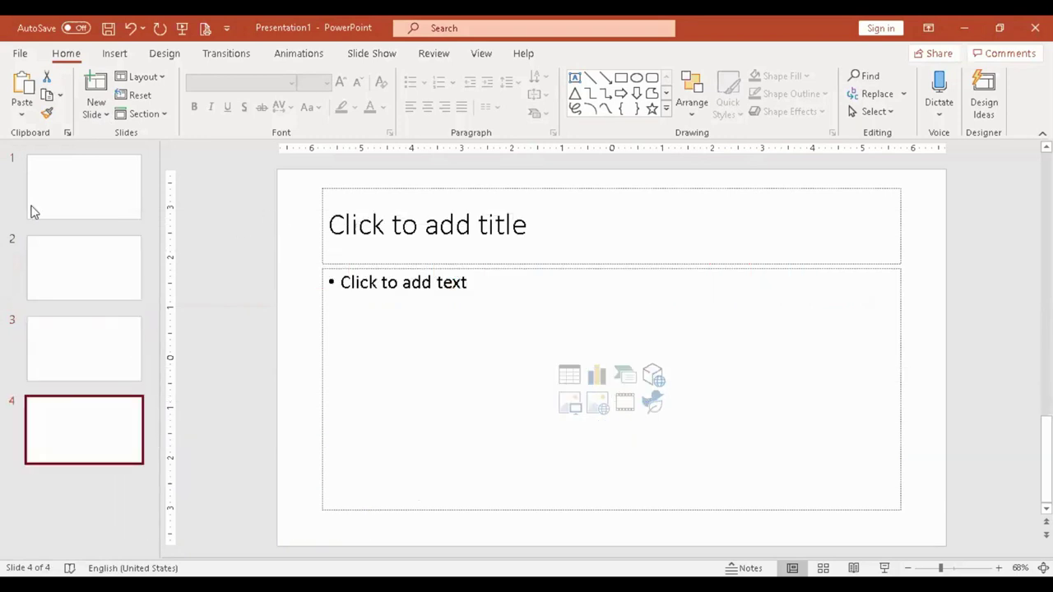
Step through slides 1 to 4 and return to the title slide.
click(87, 198)
click(113, 271)
click(98, 366)
click(103, 432)
click(109, 207)
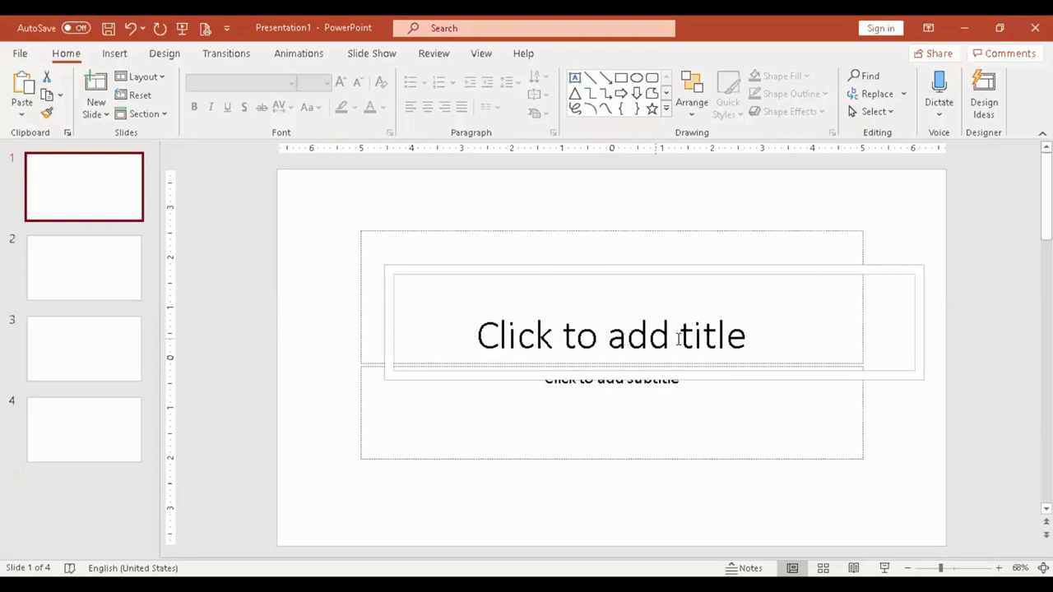
Give slide 1 the Blank layout, then select slide 2's title placeholder.
click(105, 295)
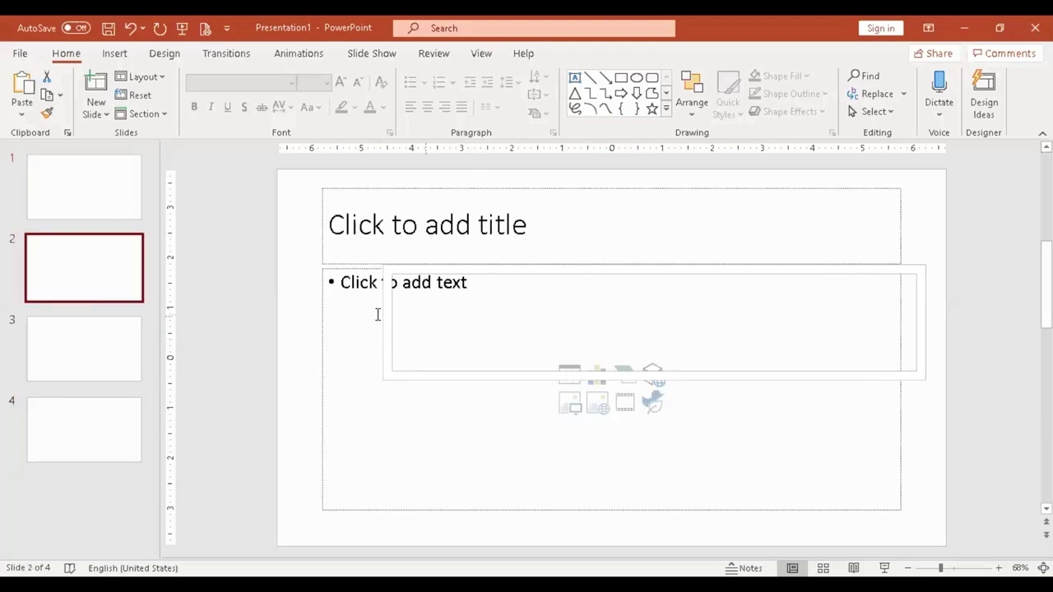
click(104, 369)
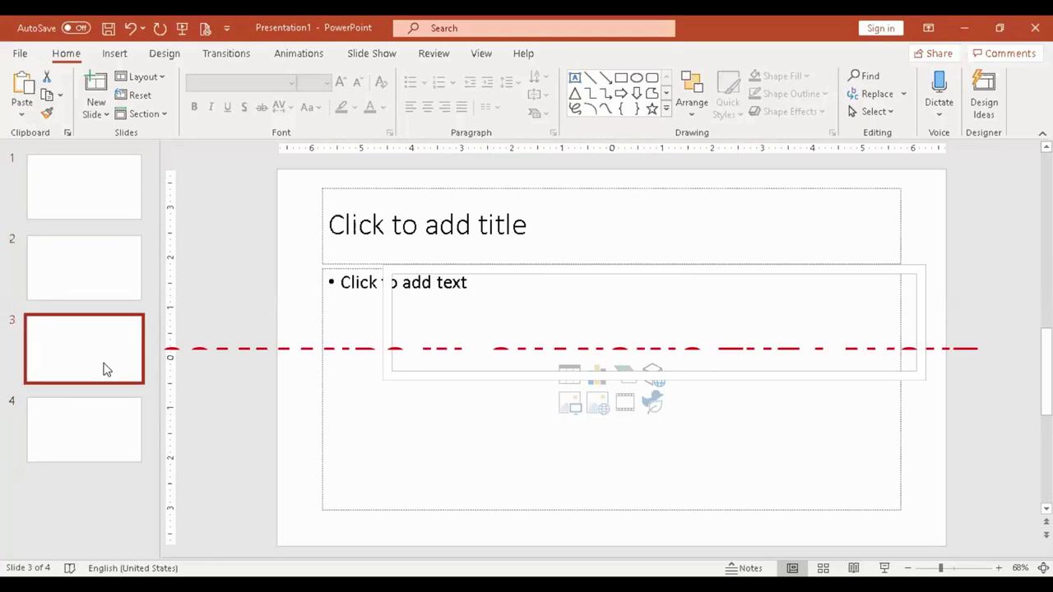
click(96, 429)
click(92, 209)
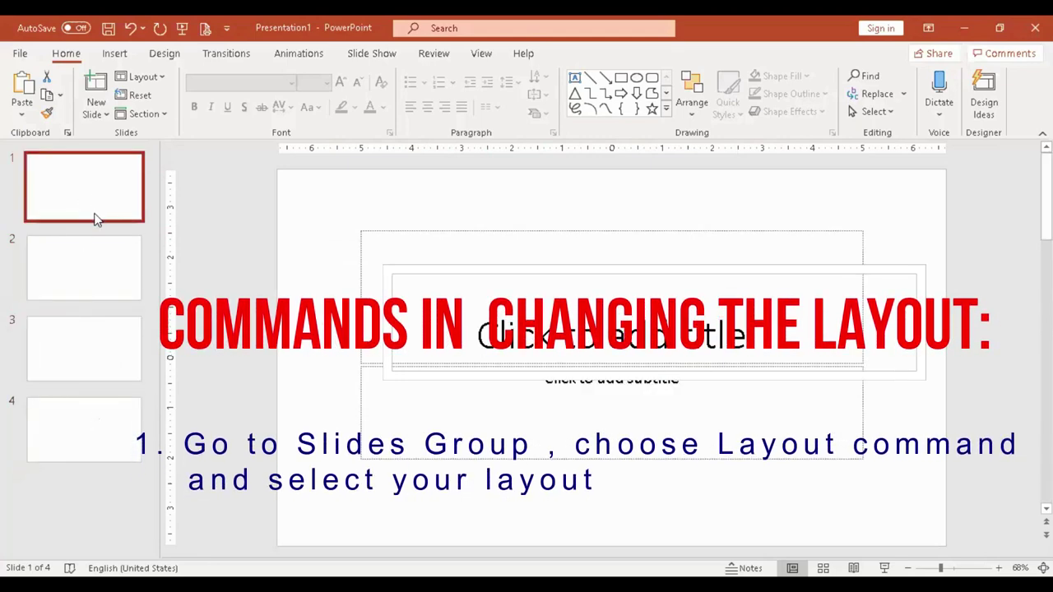
click(162, 76)
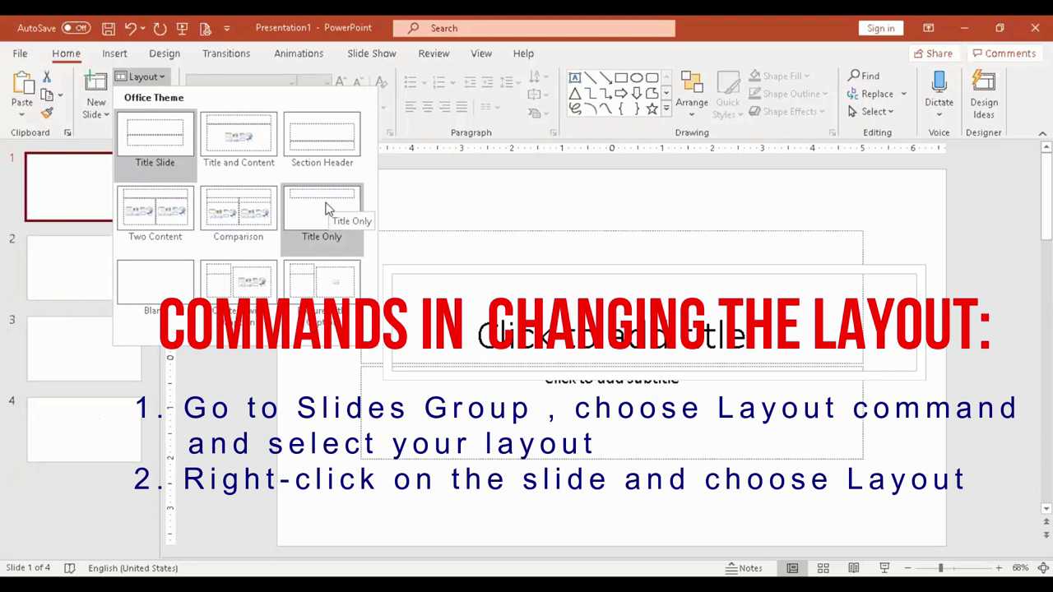
click(157, 292)
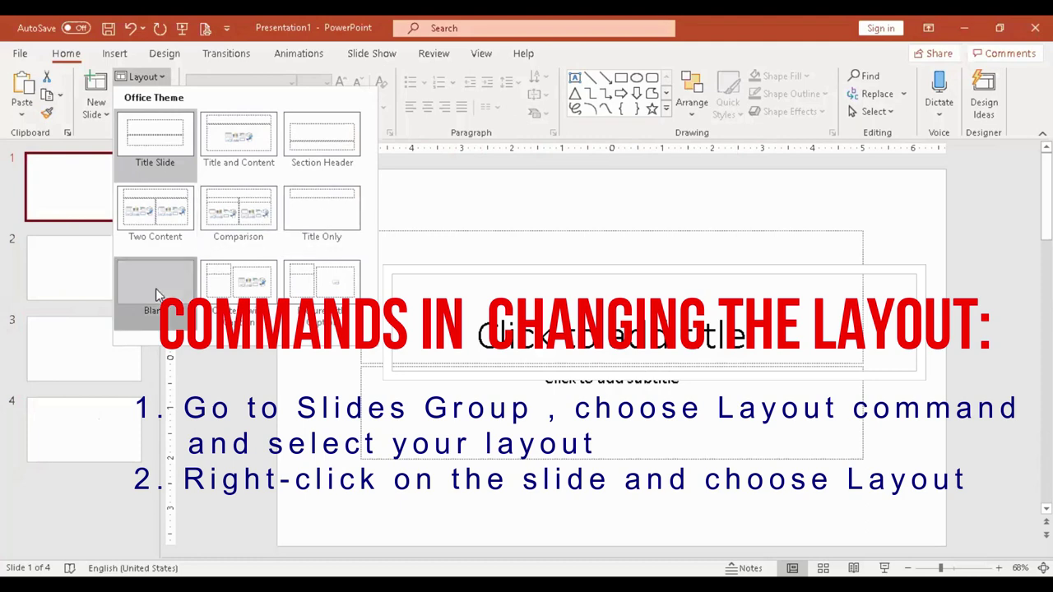
click(122, 282)
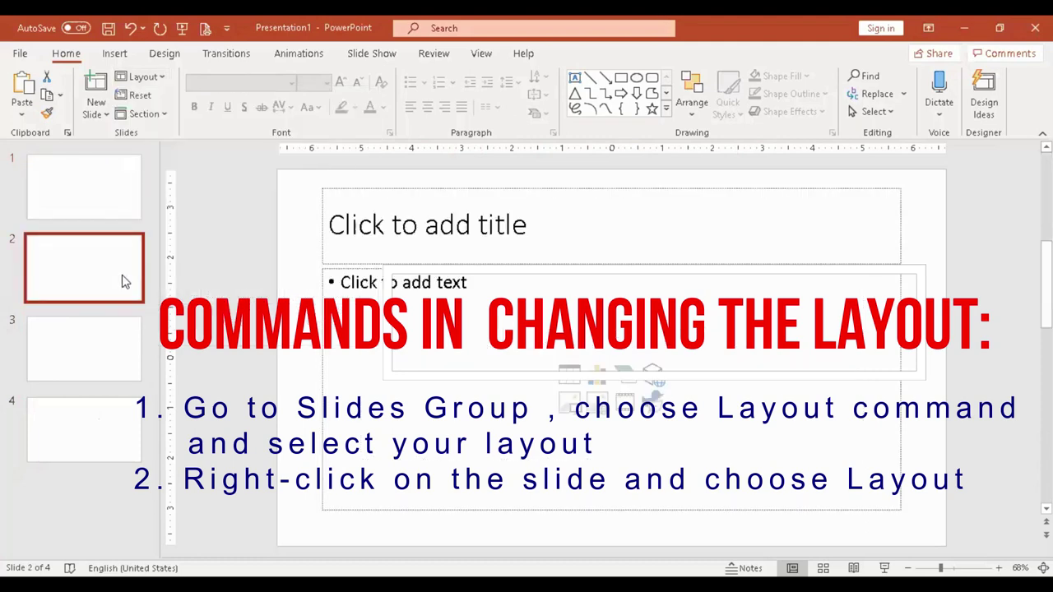
click(337, 207)
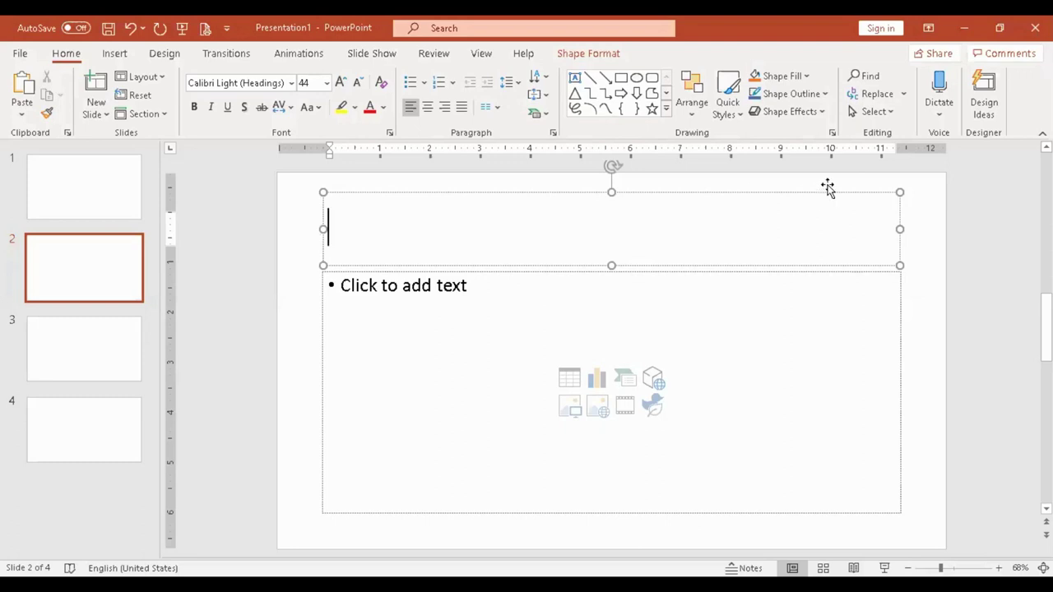
Title slide 2 'This is my First Slide', correcting the stray typo.
click(335, 290)
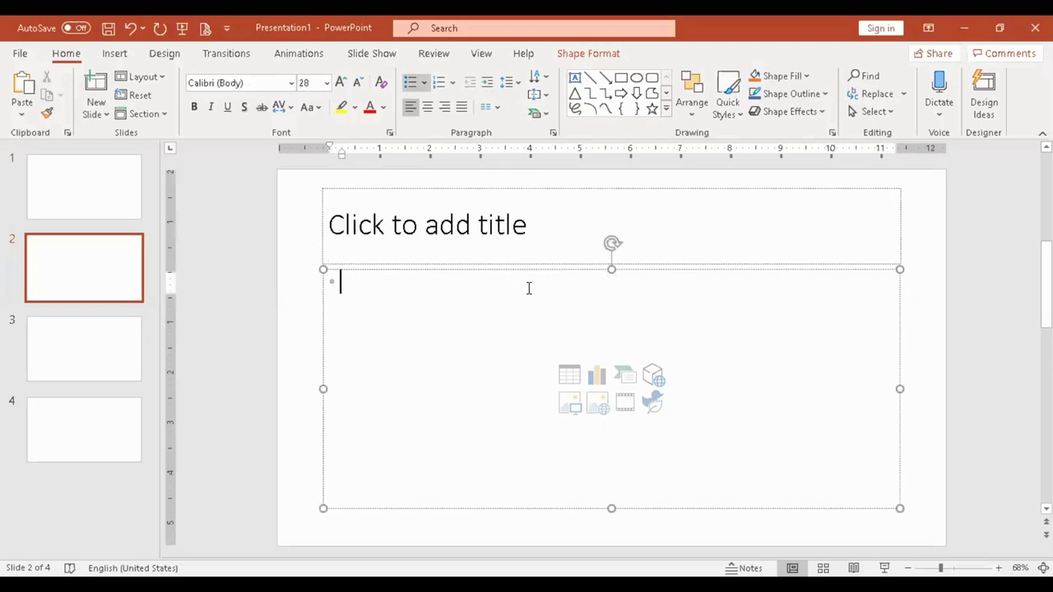
click(463, 240)
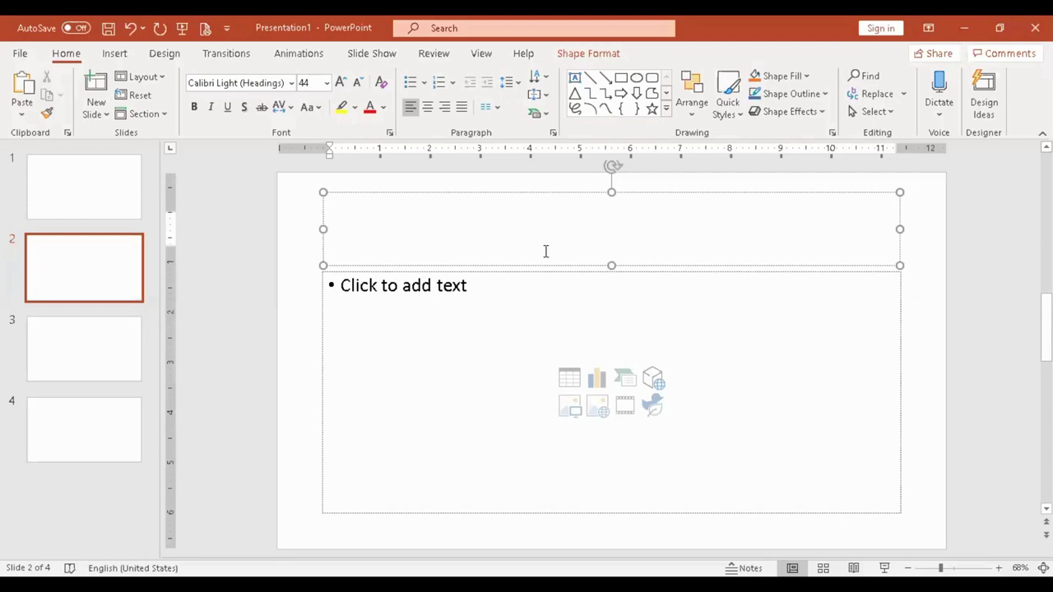
text(This is my First S)
key(BackSpace)
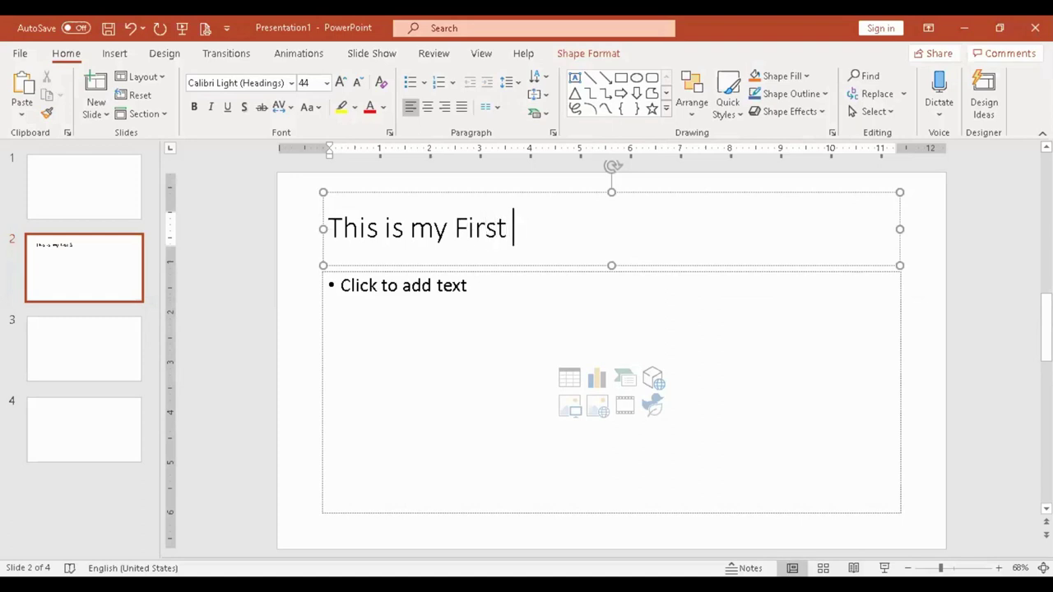
text(Slide)
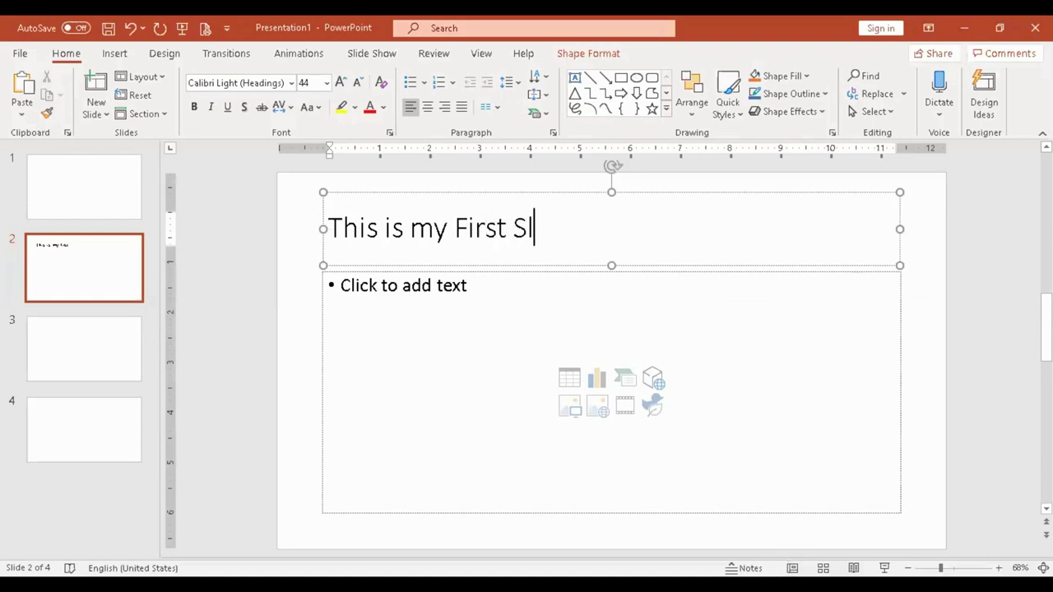
click(93, 204)
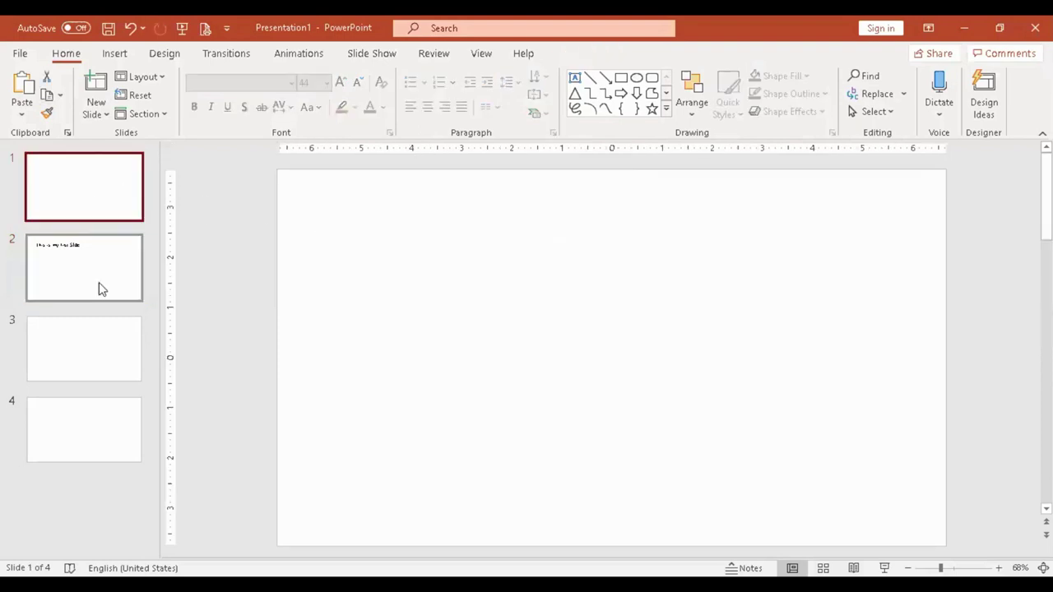
click(92, 271)
click(407, 317)
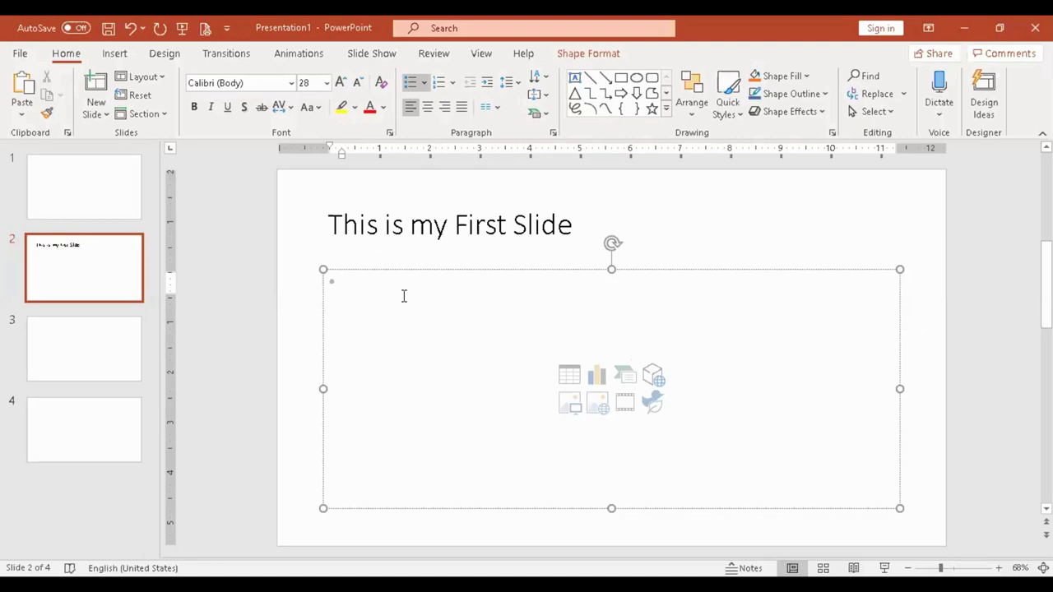
key(ctrl+shift+p)
click(90, 278)
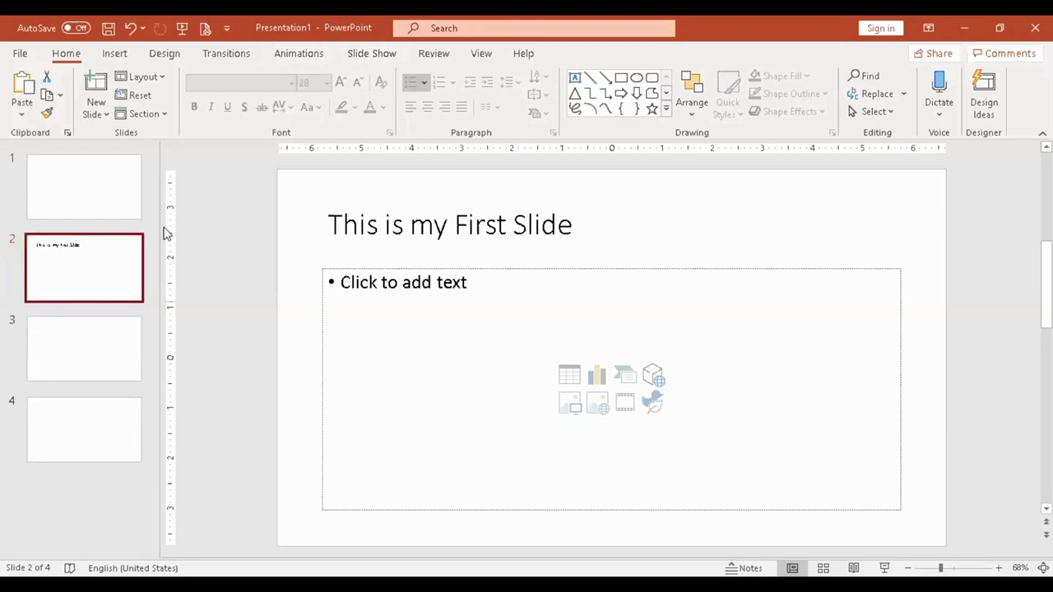
Insert the 'A Mother's Memory Book' cover image from Pictures into slide 2.
click(433, 282)
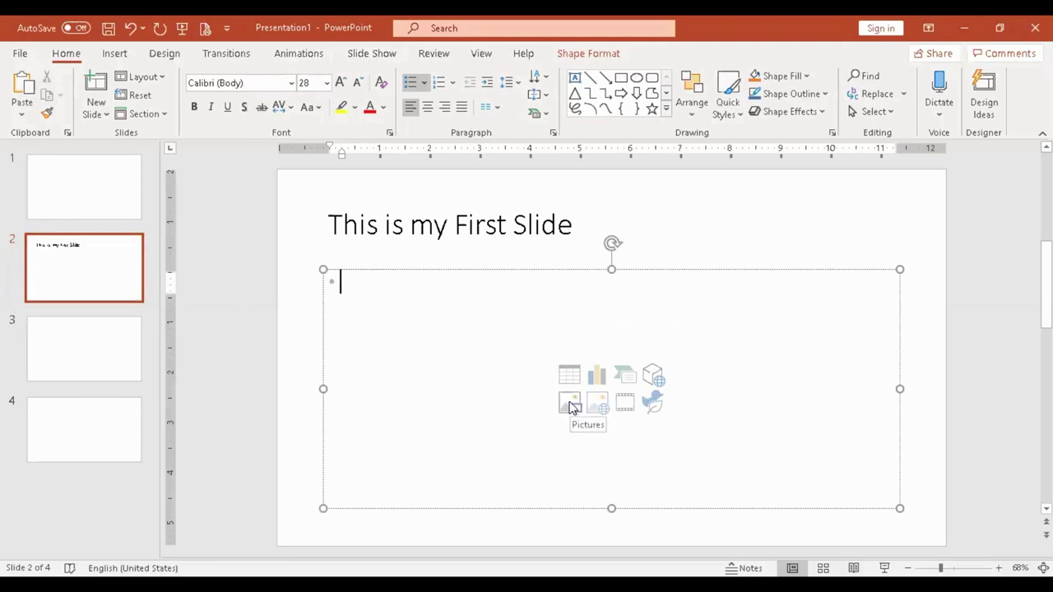
click(574, 406)
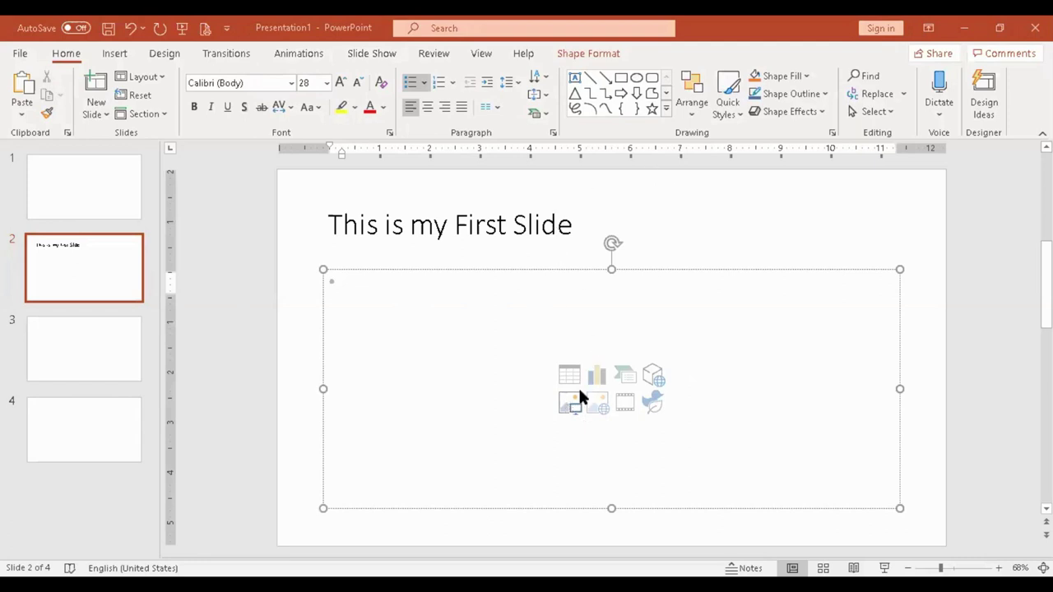
click(572, 403)
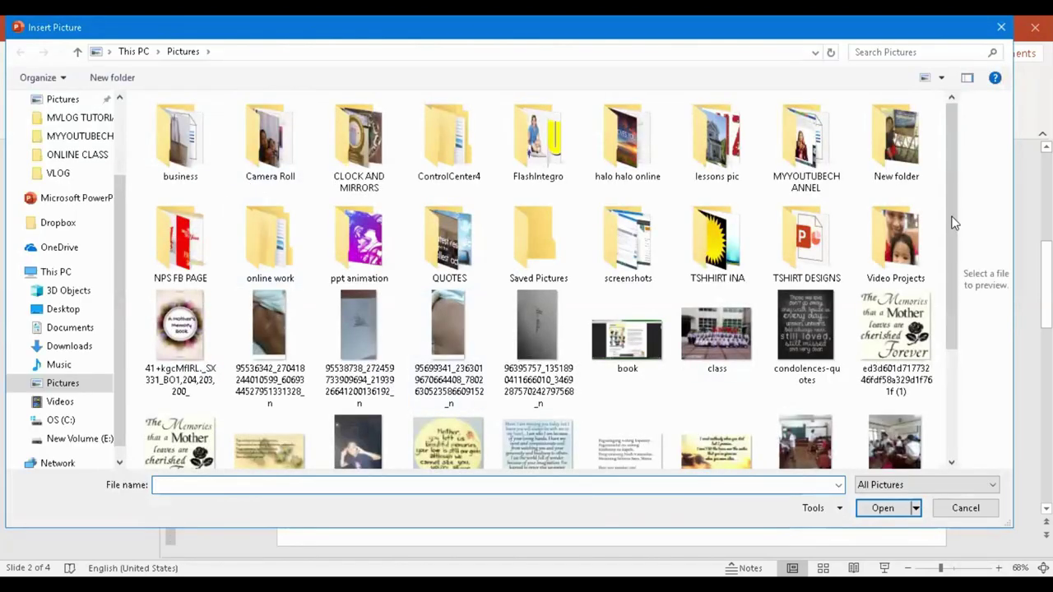
click(182, 333)
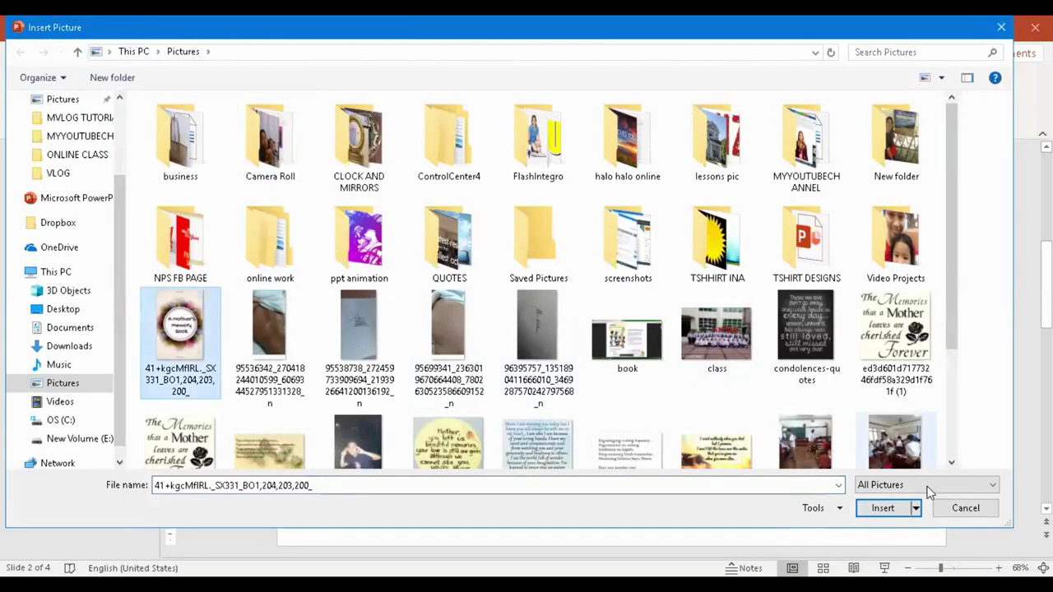
click(887, 507)
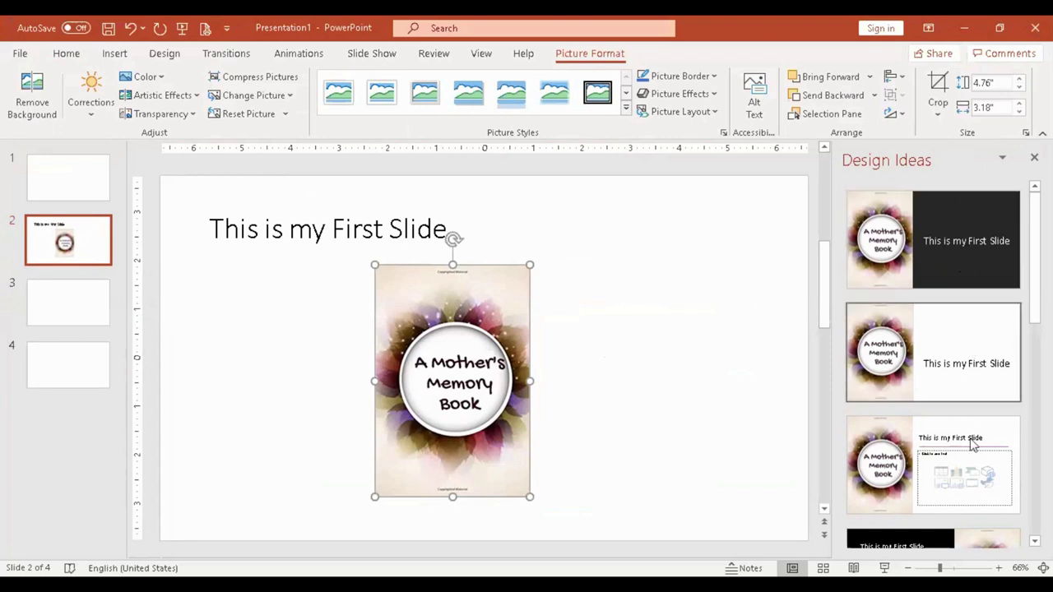
Try several Design Ideas layouts and apply the black-background one with the cover on the left.
click(937, 366)
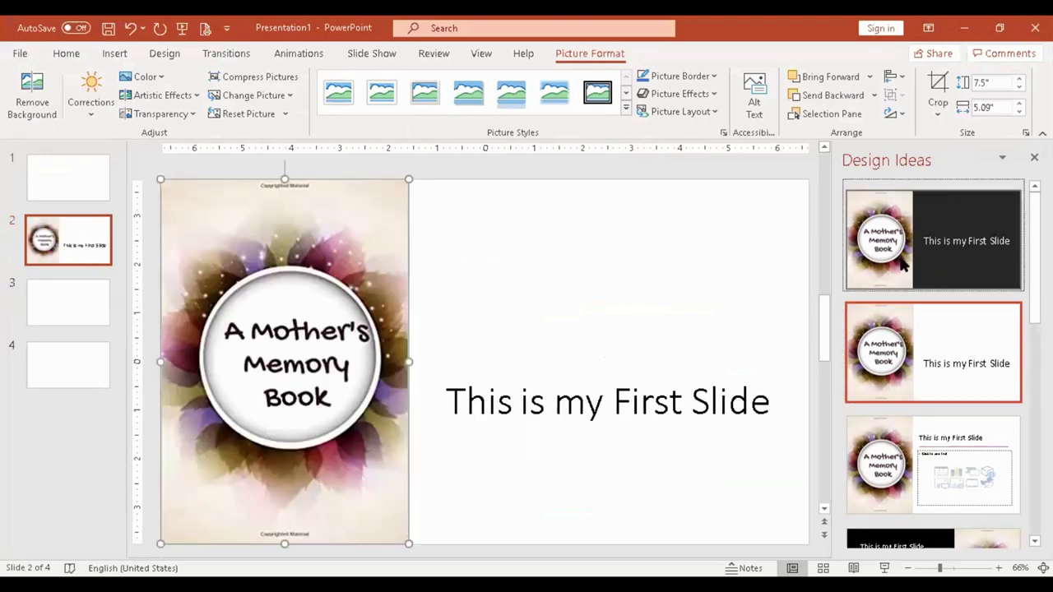
click(906, 262)
click(930, 476)
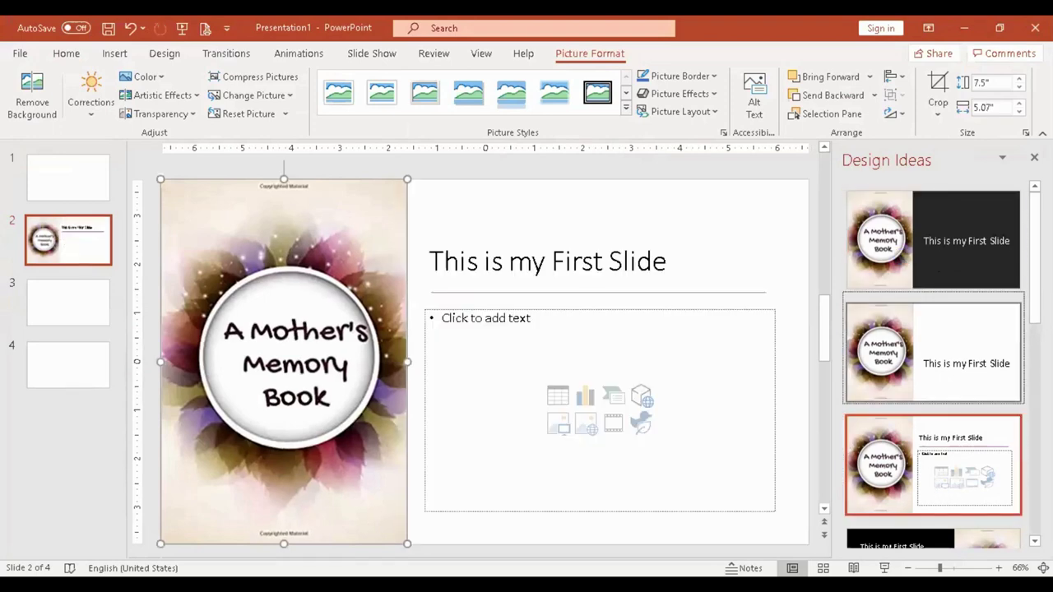
scroll(887, 422, down, 5)
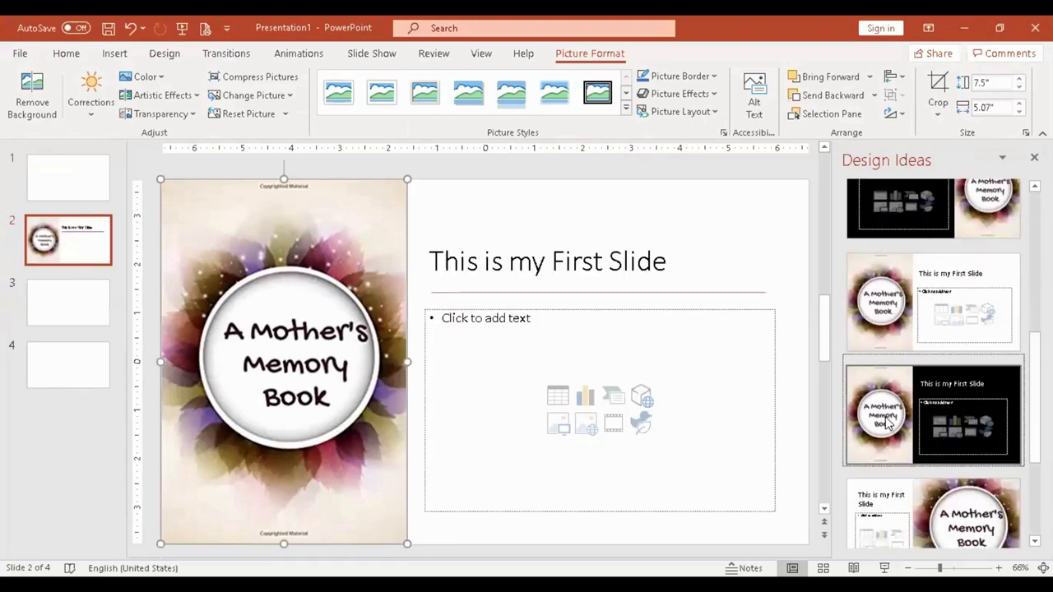
click(887, 422)
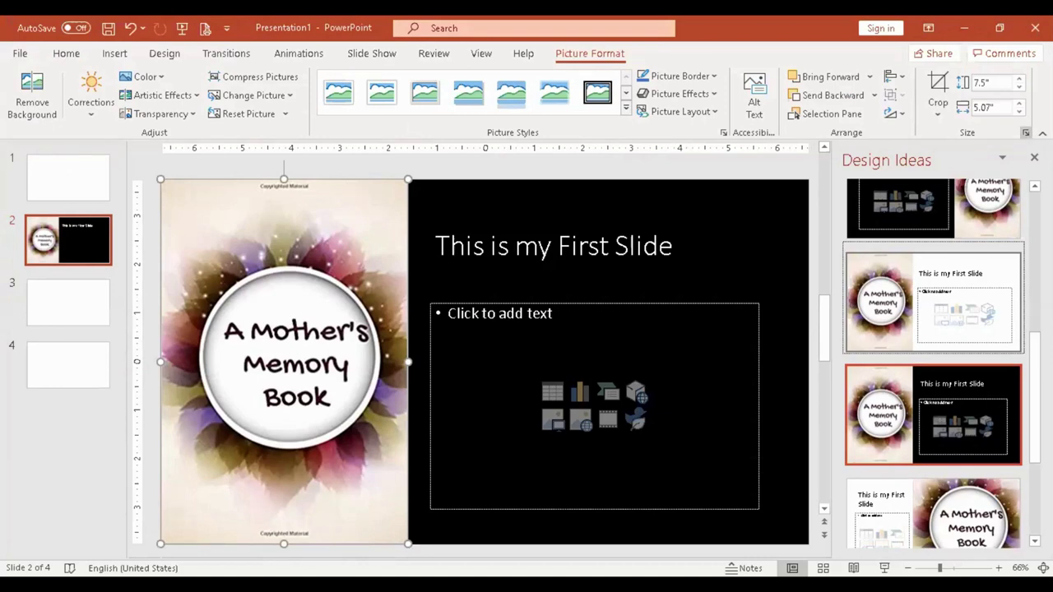
scroll(921, 180, up, 1)
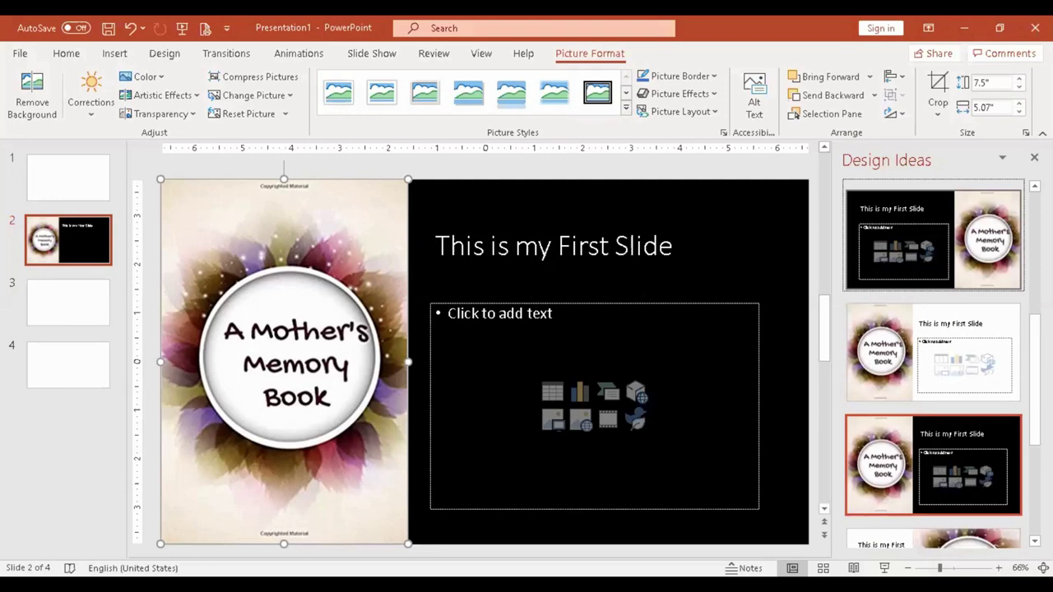
click(1034, 157)
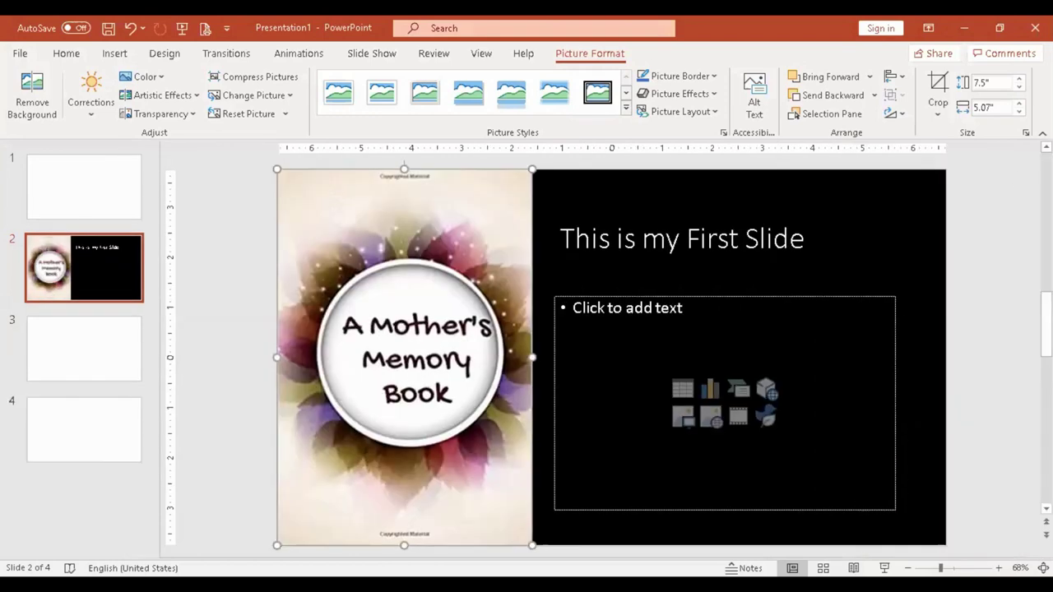
click(113, 273)
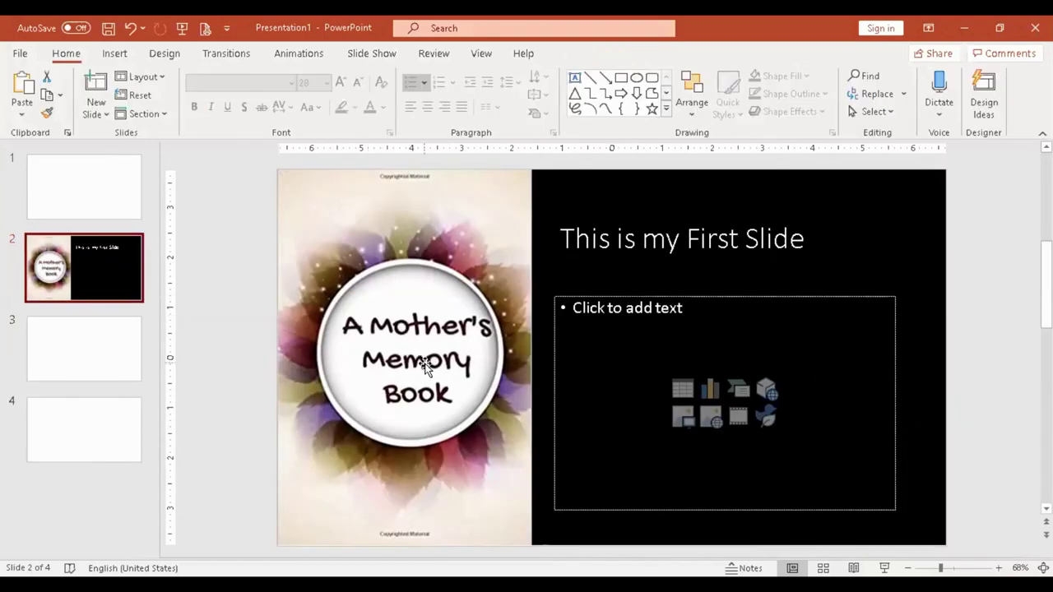
Title slide 3 'My Mother'.
click(96, 343)
click(105, 271)
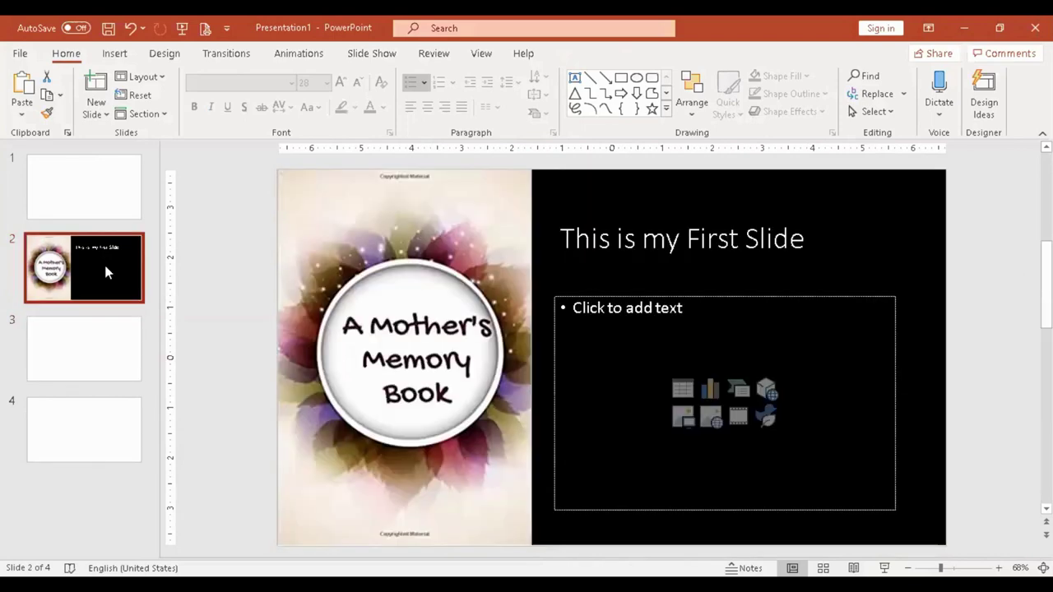
click(102, 360)
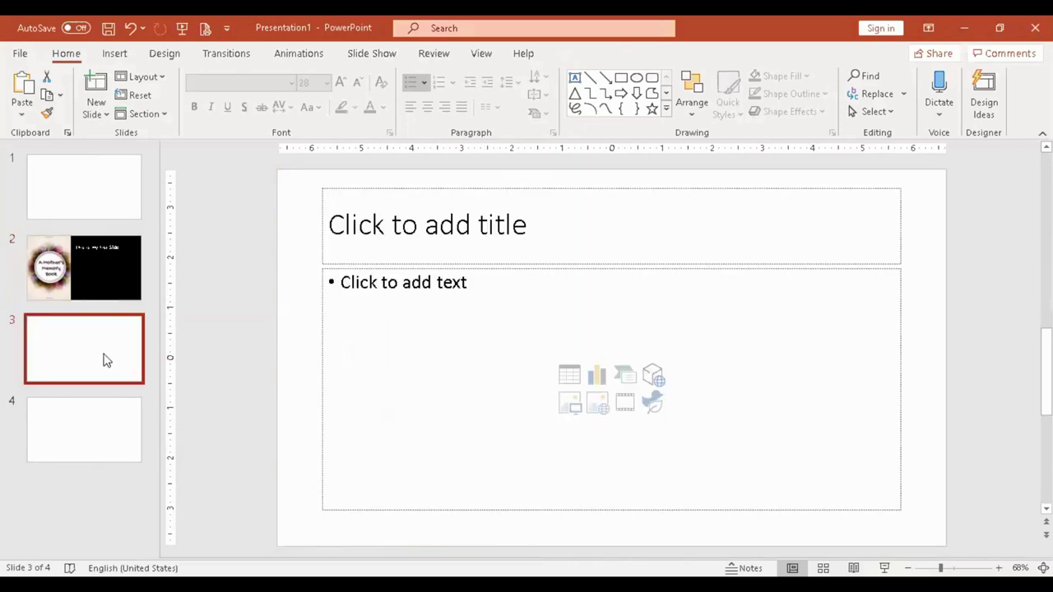
click(452, 232)
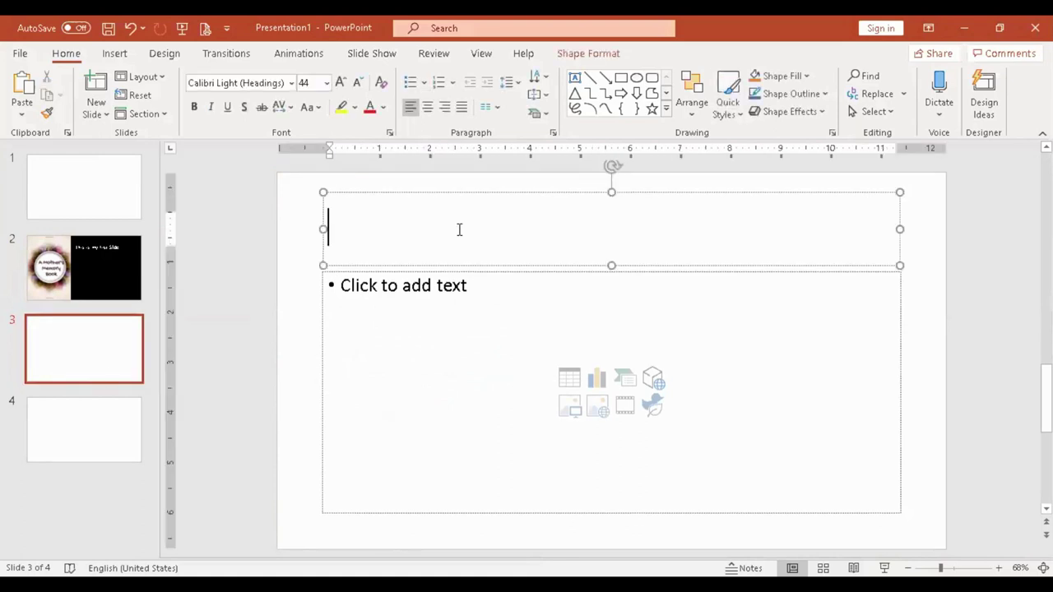
click(104, 288)
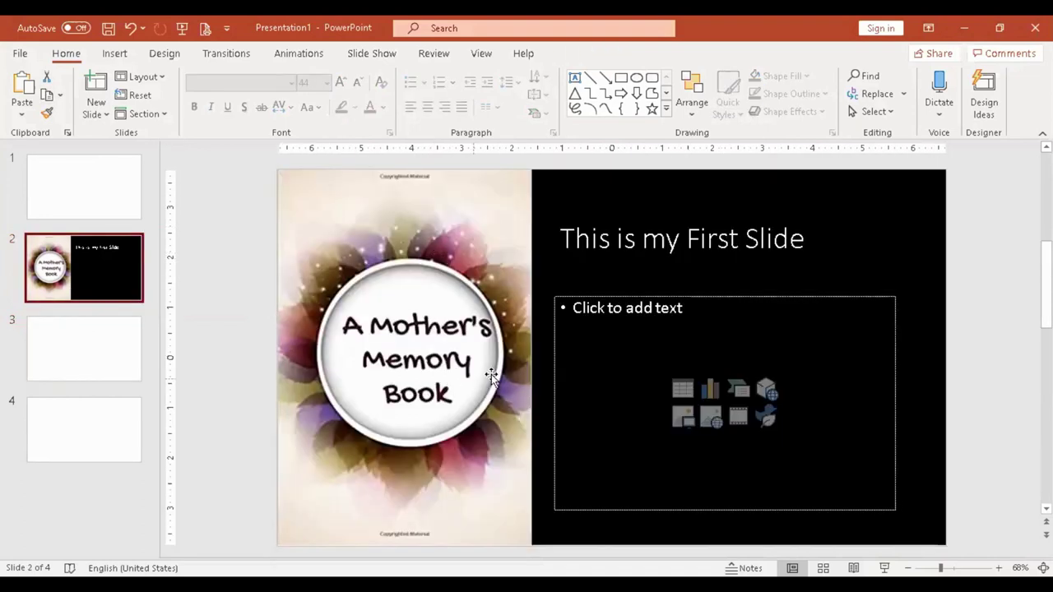
click(84, 358)
click(455, 223)
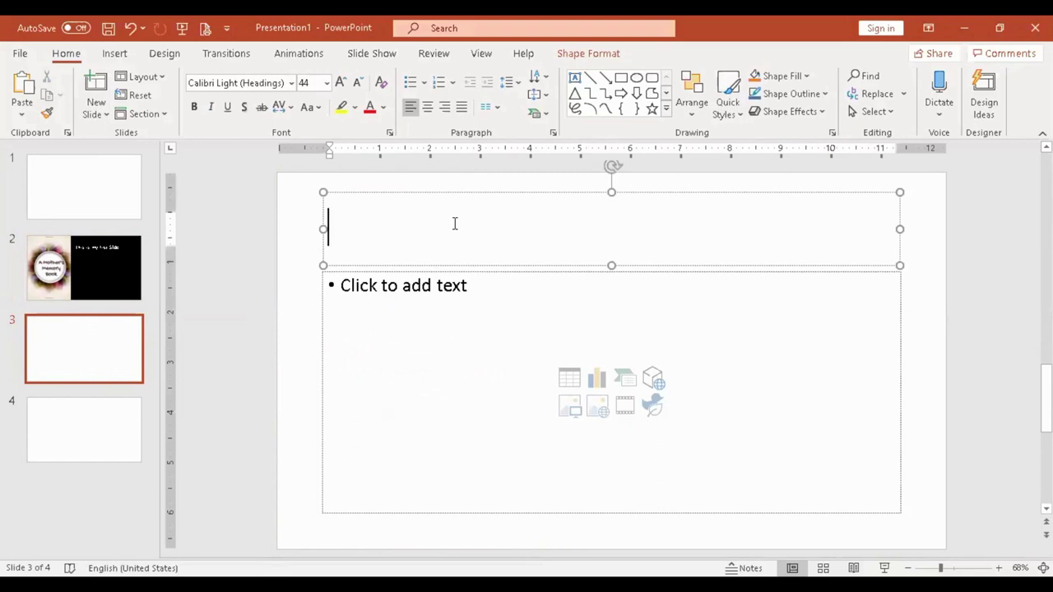
text(My MOther)
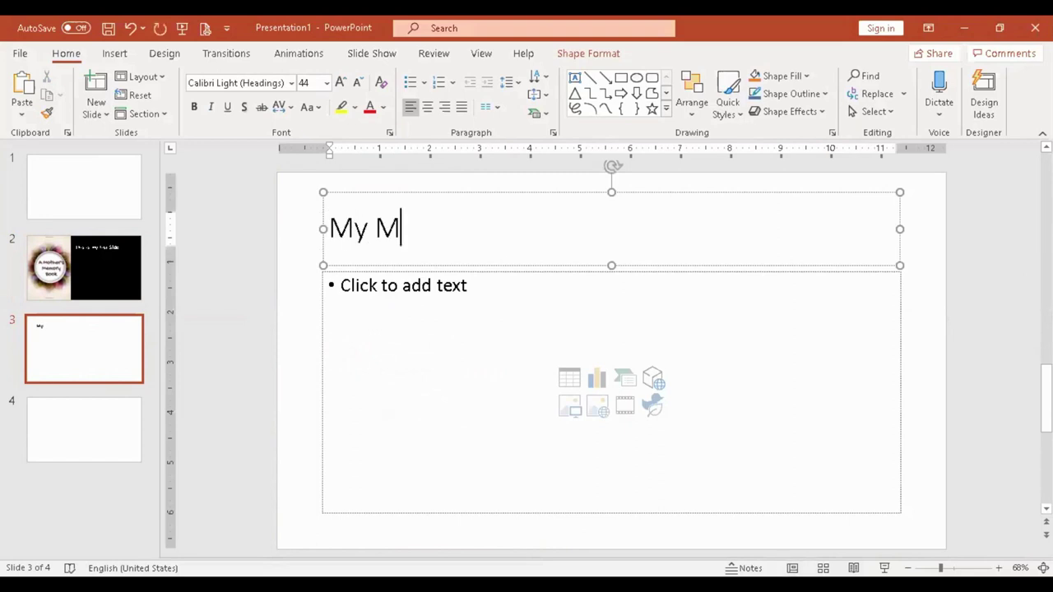
Remove the bullet from slide 3's body placeholder and clear the stray text.
click(491, 333)
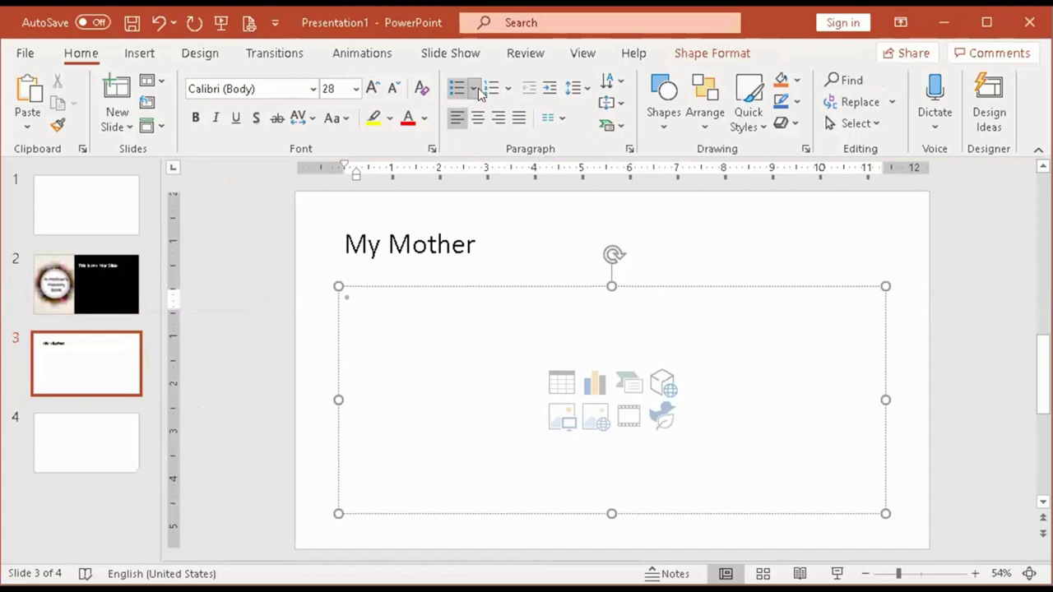
click(475, 81)
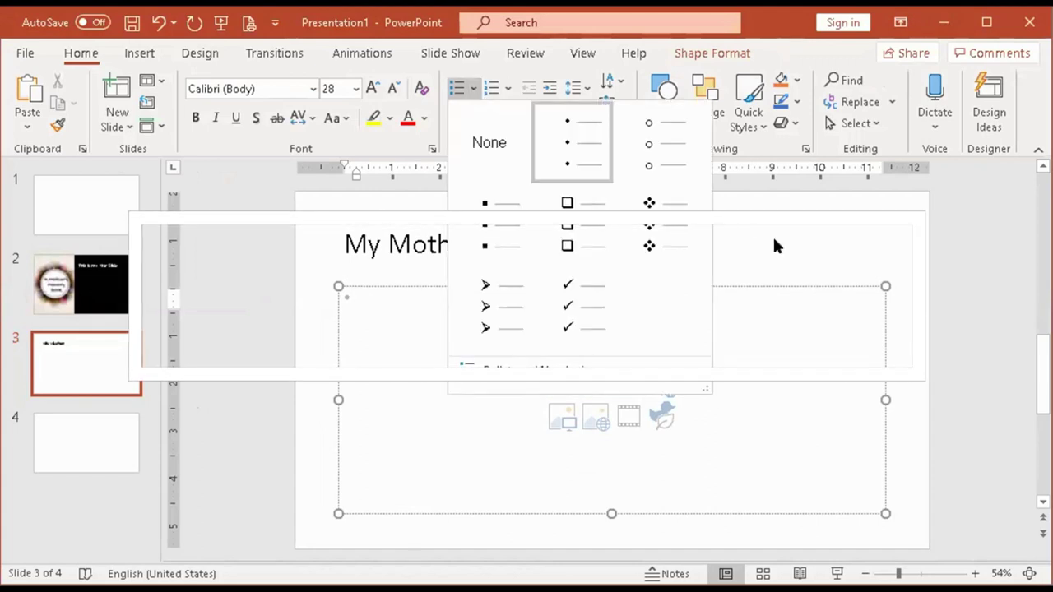
click(386, 291)
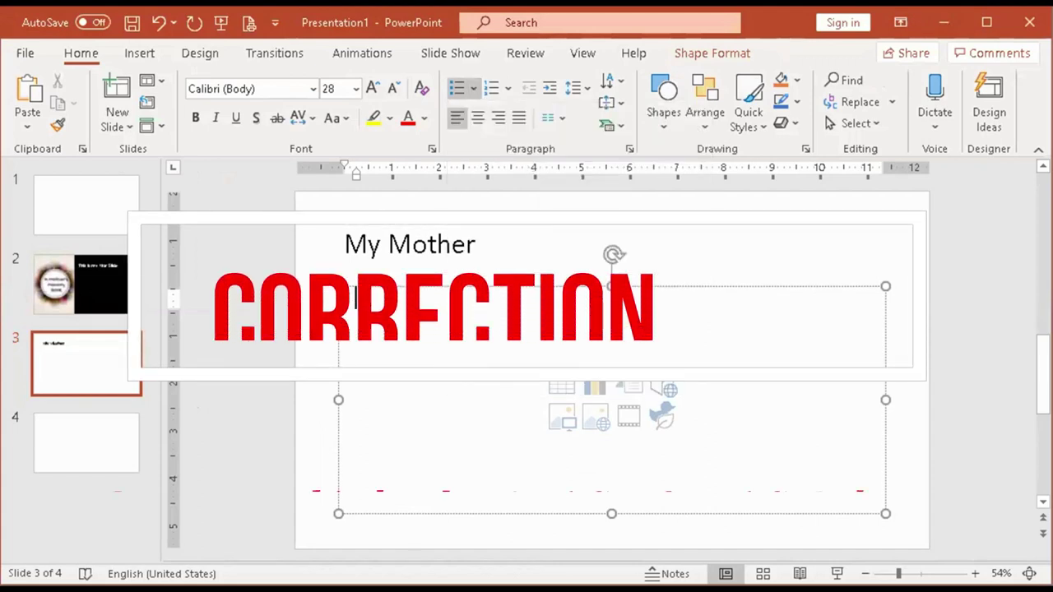
key(BackSpace)
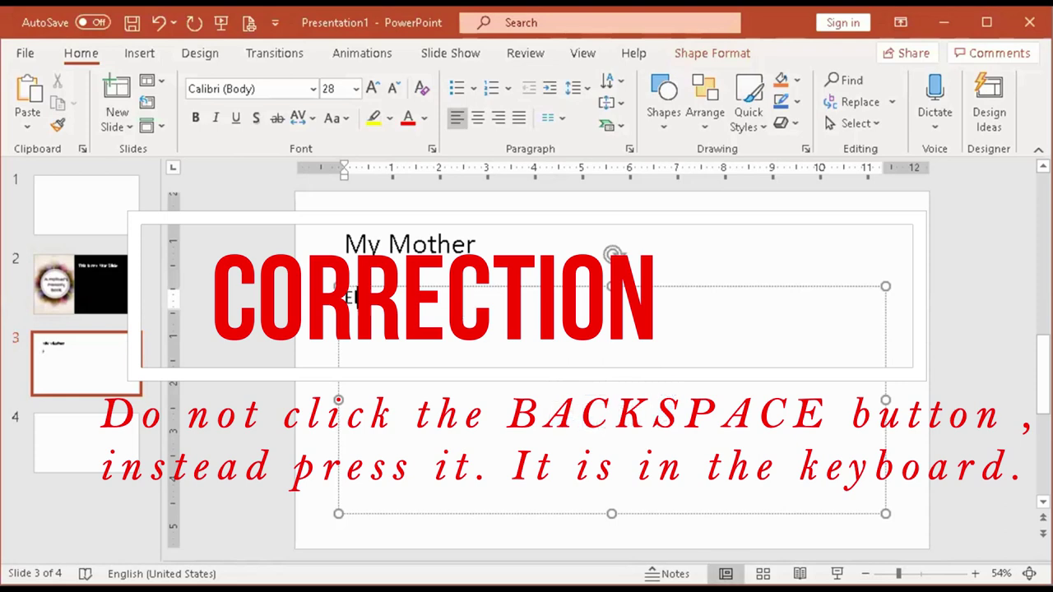
text(B.)
key(BackSpace)
key(BackSpace)
key(BackSpace)
key(BackSpace)
key(BackSpace)
key(BackSpace)
key(BackSpace)
key(BackSpace)
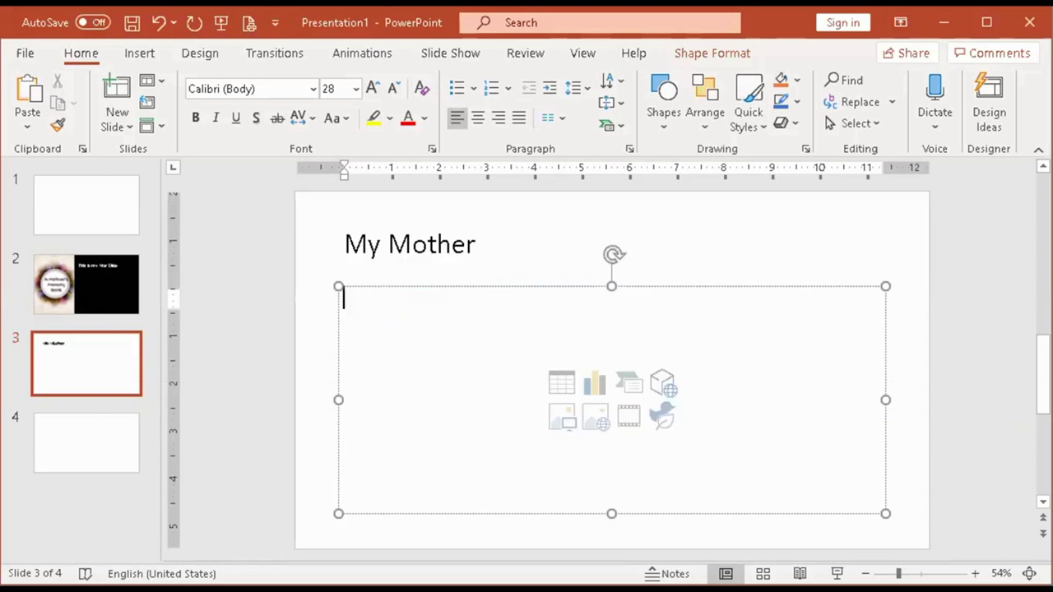
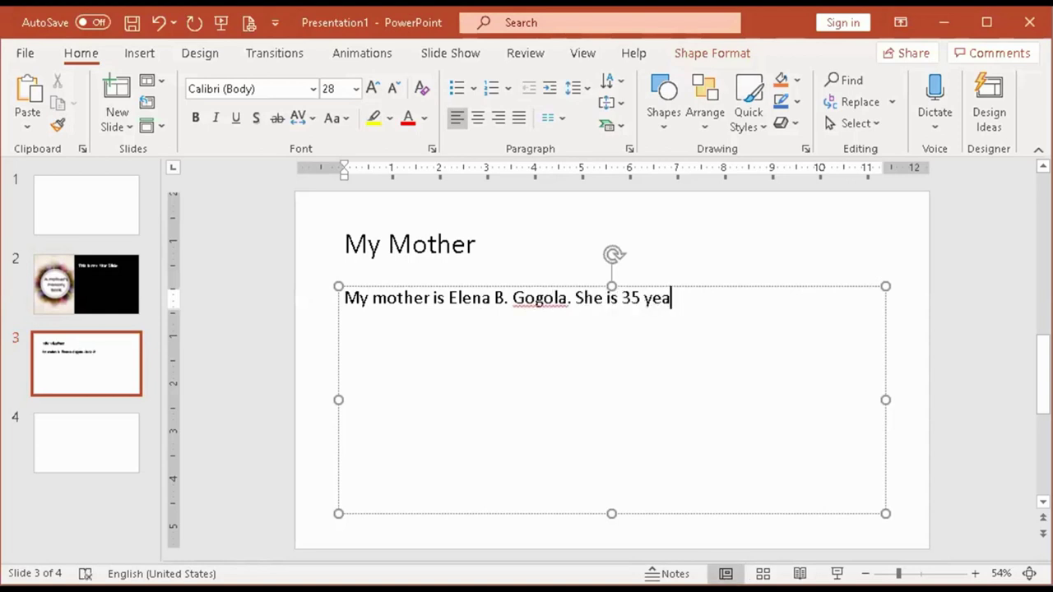
Type the bio with the mother's name, age 35, teacher, kind and lovely, and select it.
text(rs old. She i)
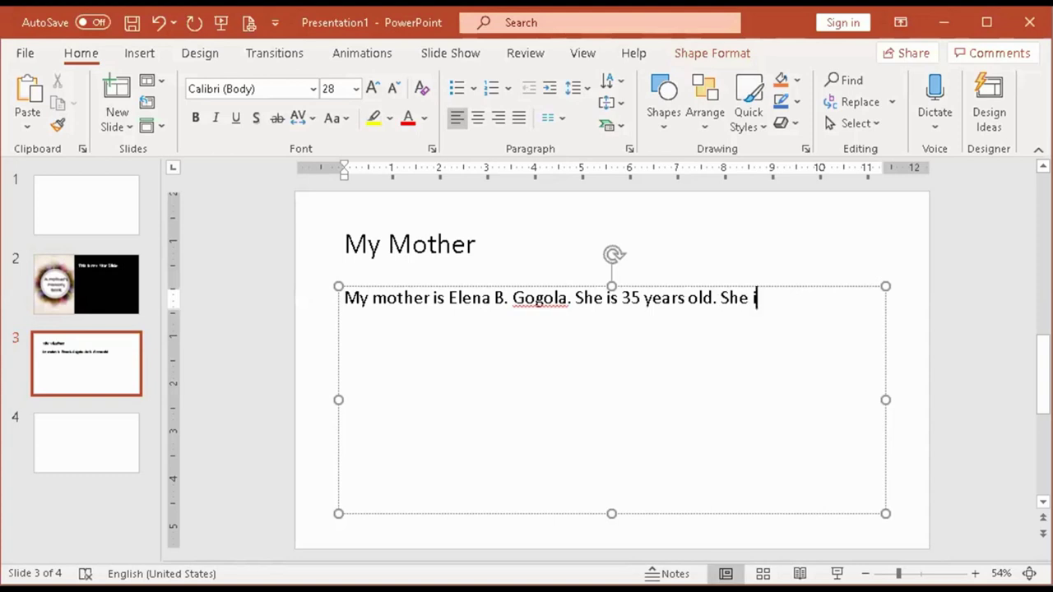
text(s a teacher)
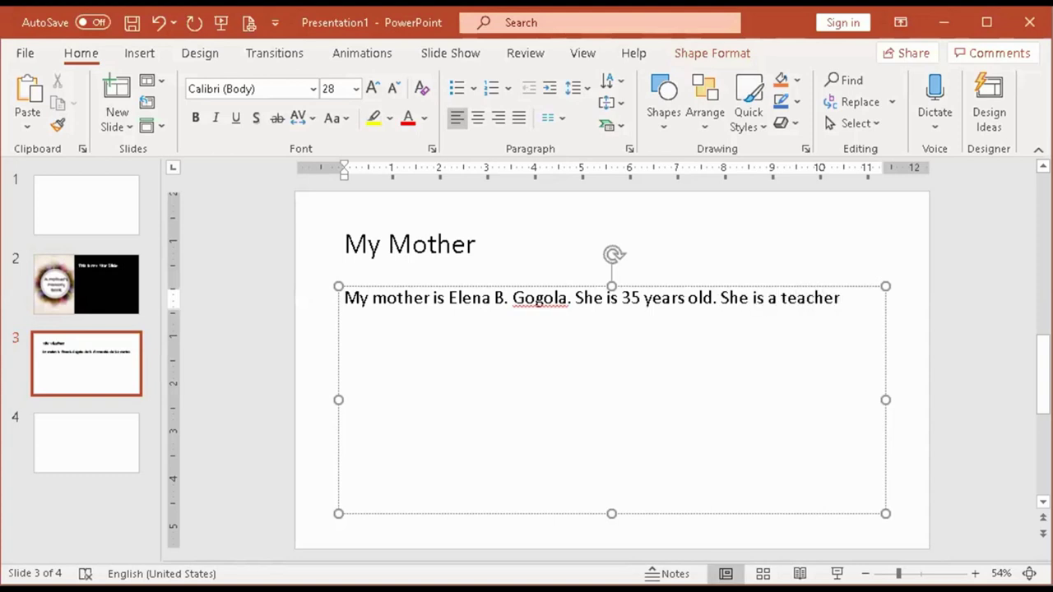
text( by professi)
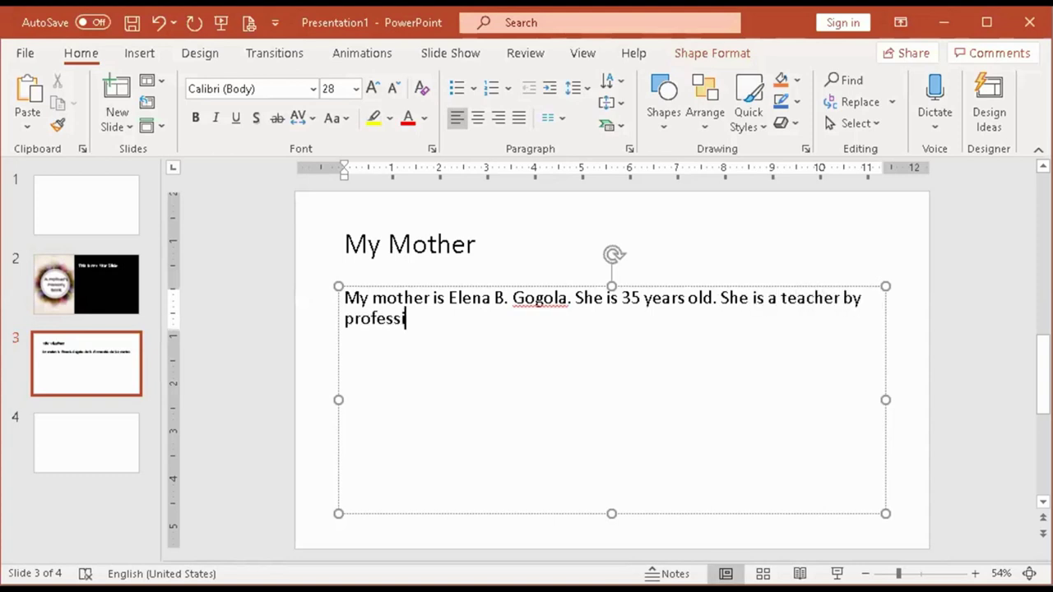
text(on. S)
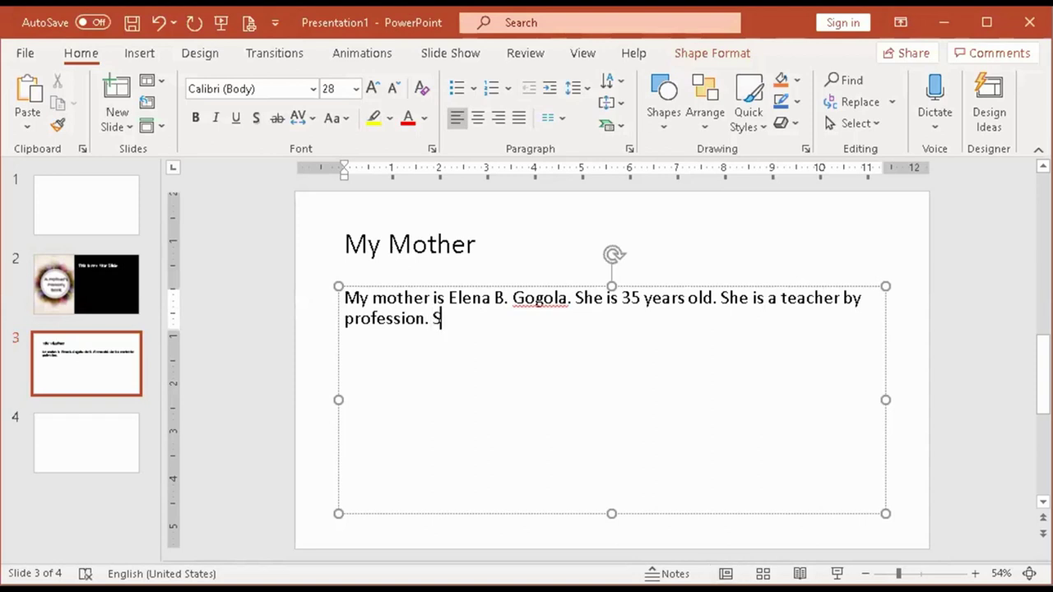
text(he is kind and lovely.)
key(ctrl+a)
click(596, 331)
drag(598, 321, 339, 300)
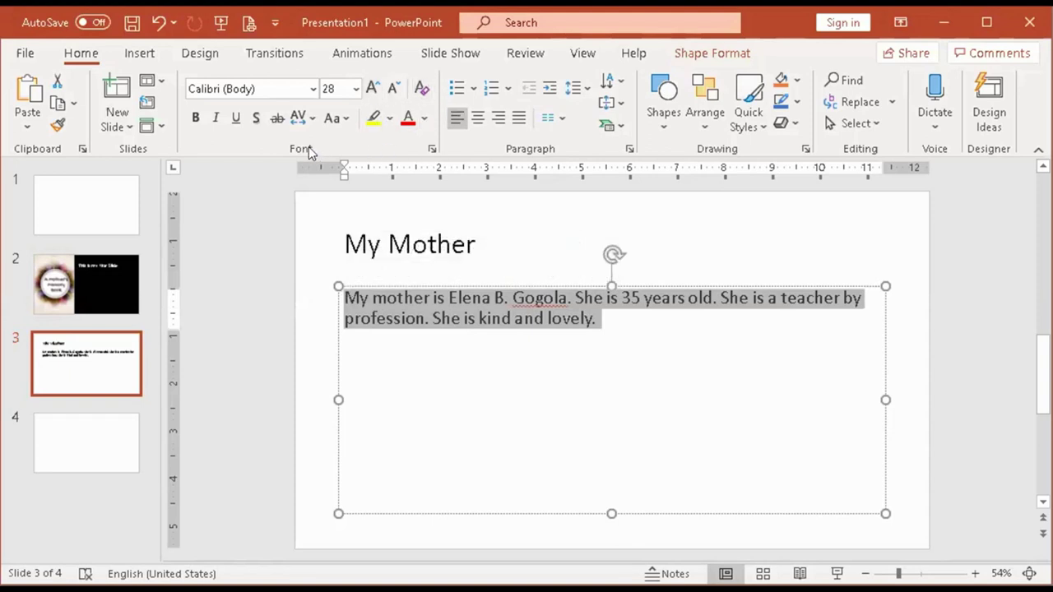
click(374, 88)
click(374, 88)
click(375, 88)
click(375, 88)
click(374, 88)
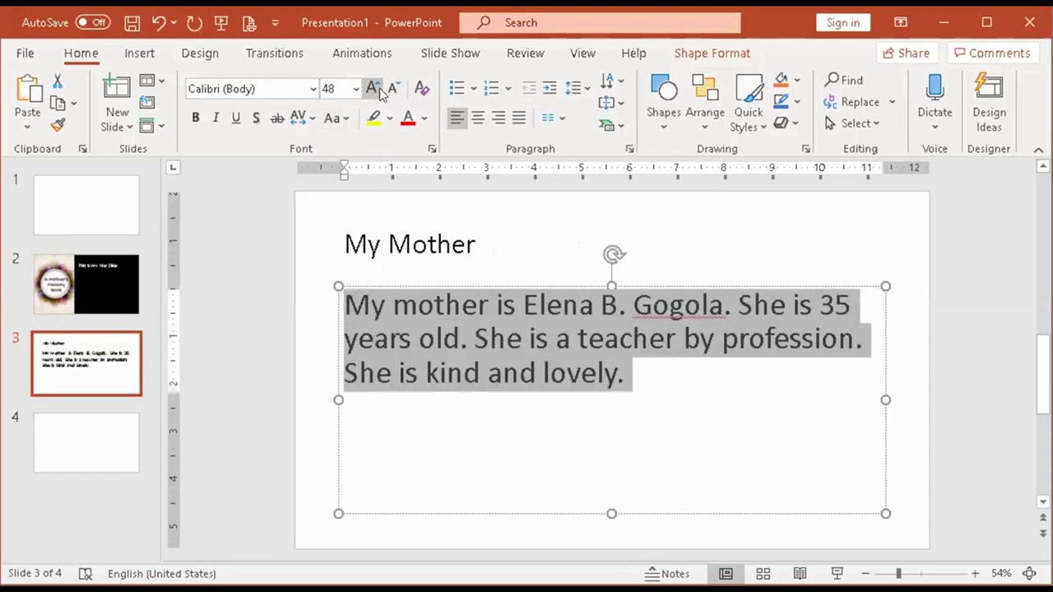
click(904, 328)
click(721, 346)
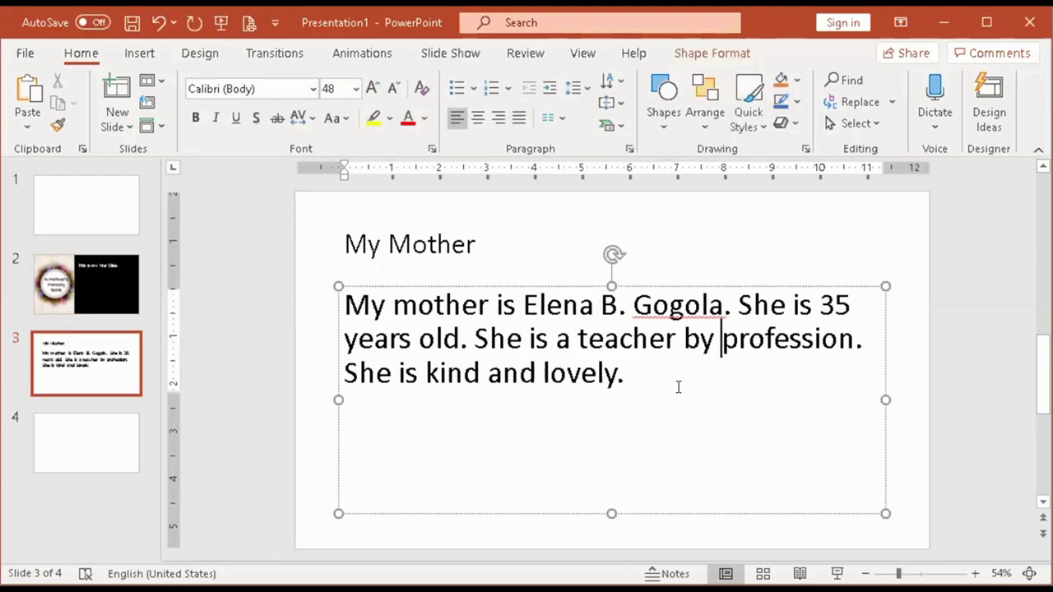
click(898, 422)
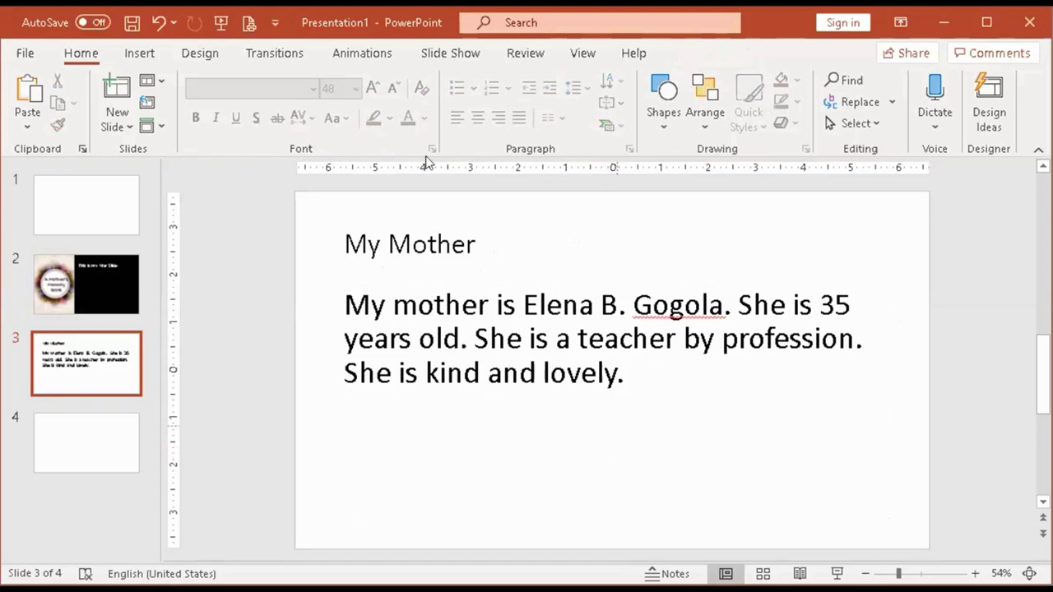
click(548, 339)
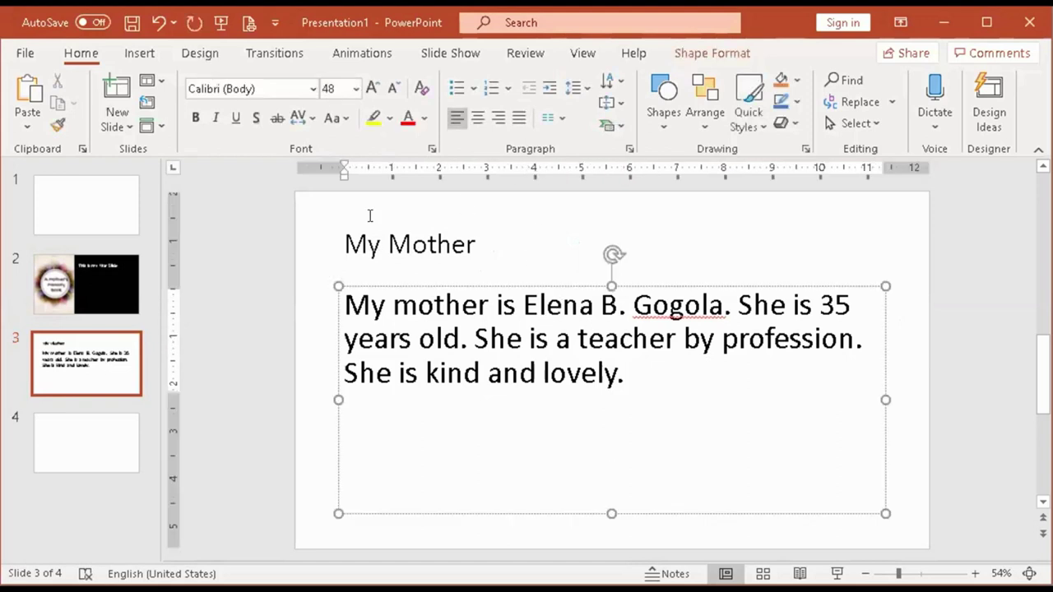
click(621, 229)
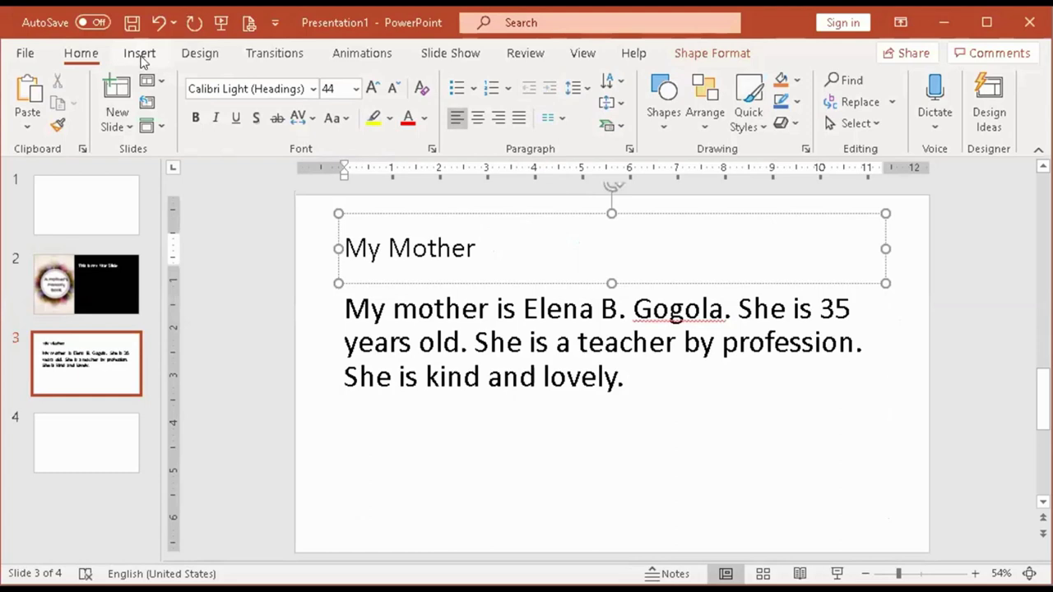
Insert the mother's photo from New folder onto slide 3 via Pictures > This Device.
click(140, 54)
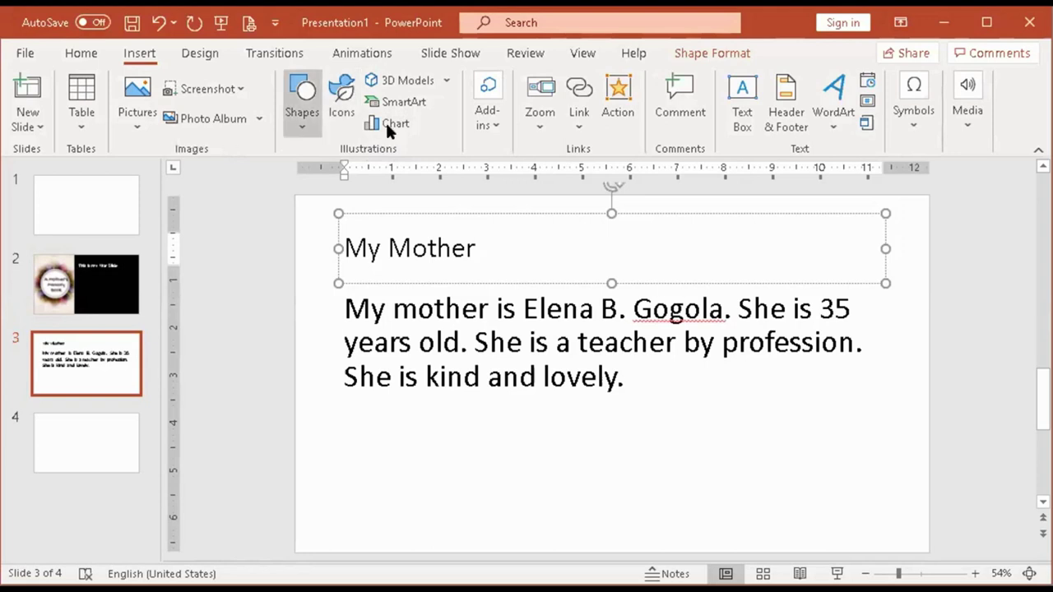
click(137, 103)
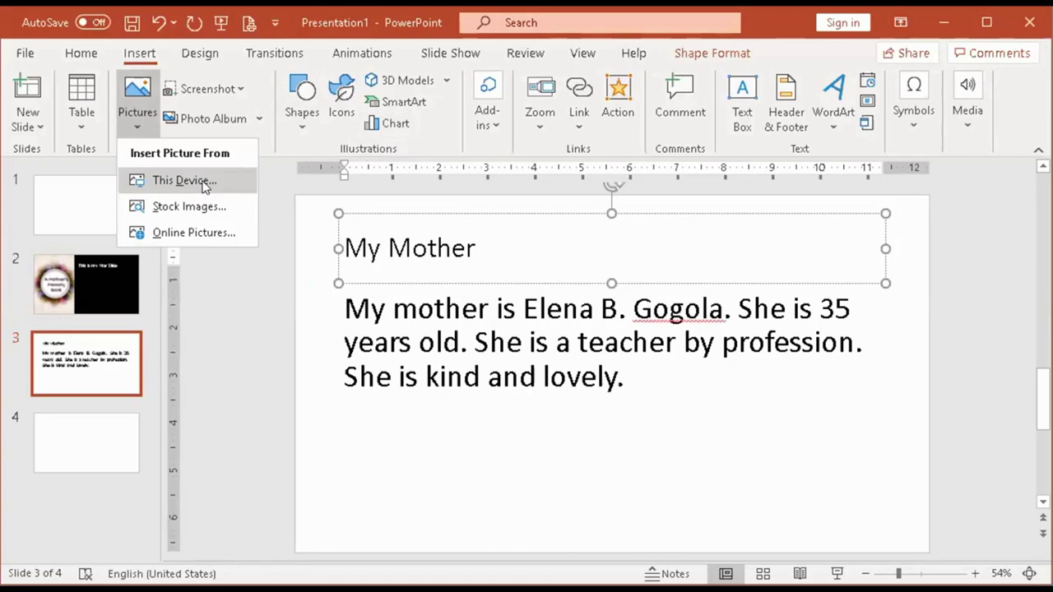
key(Return)
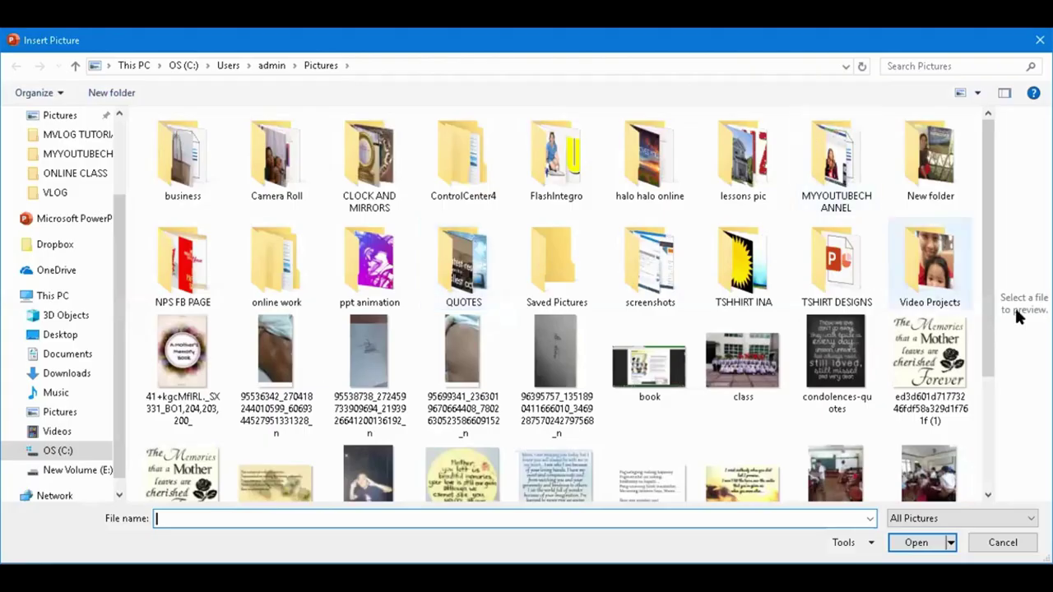
click(938, 165)
double_click(938, 165)
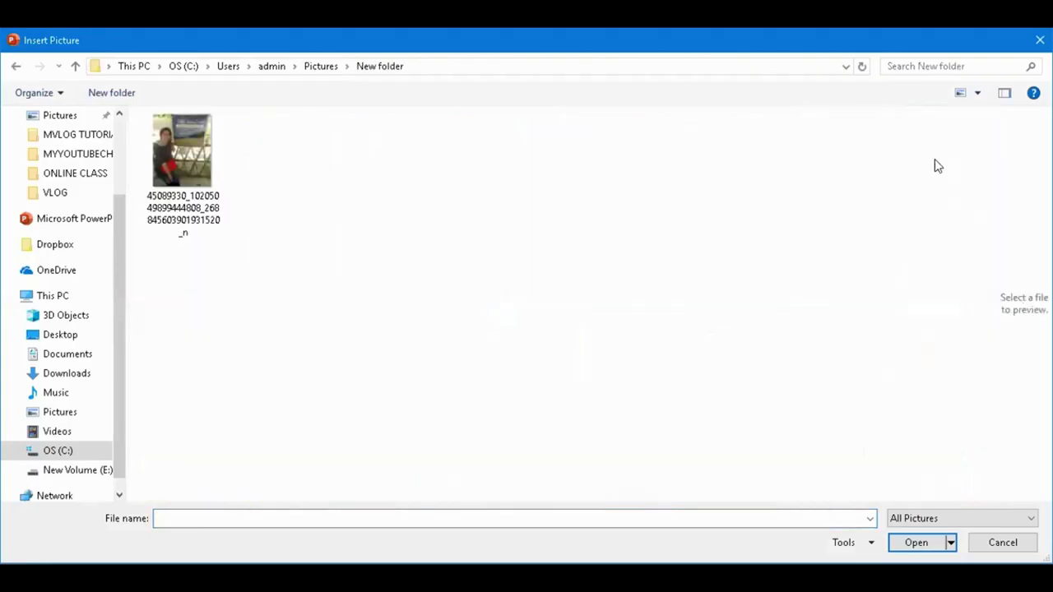
click(184, 147)
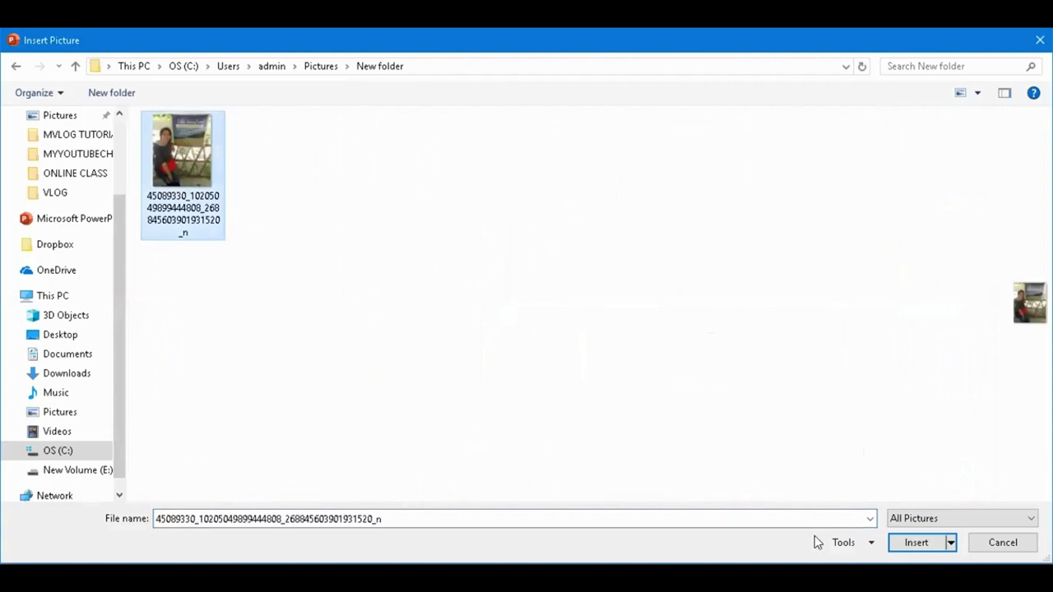
click(908, 547)
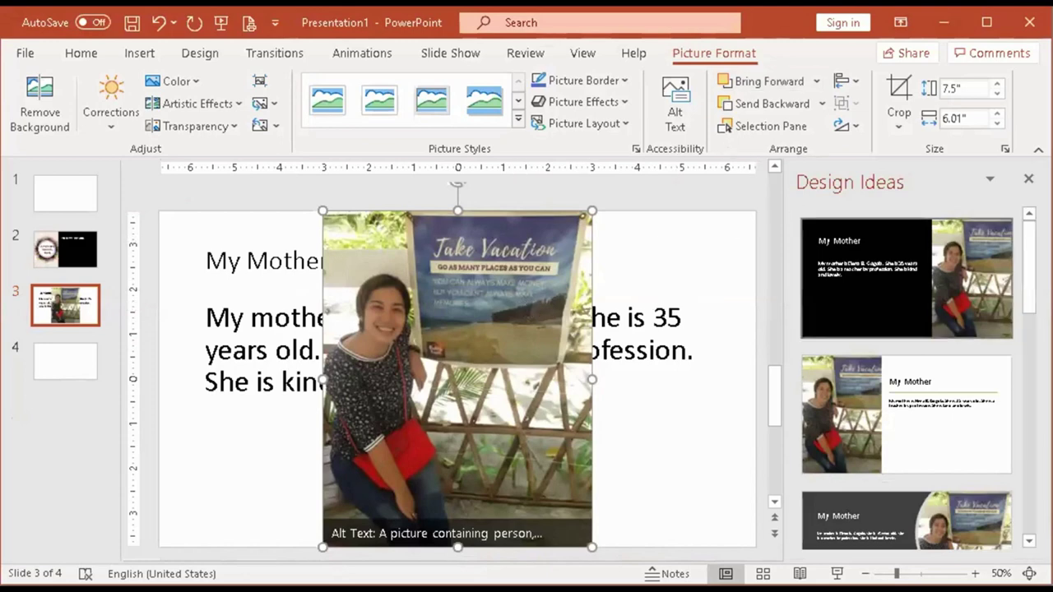
Shrink the photo to 4.66" by 3.73" and move it right of the bio text.
click(1027, 180)
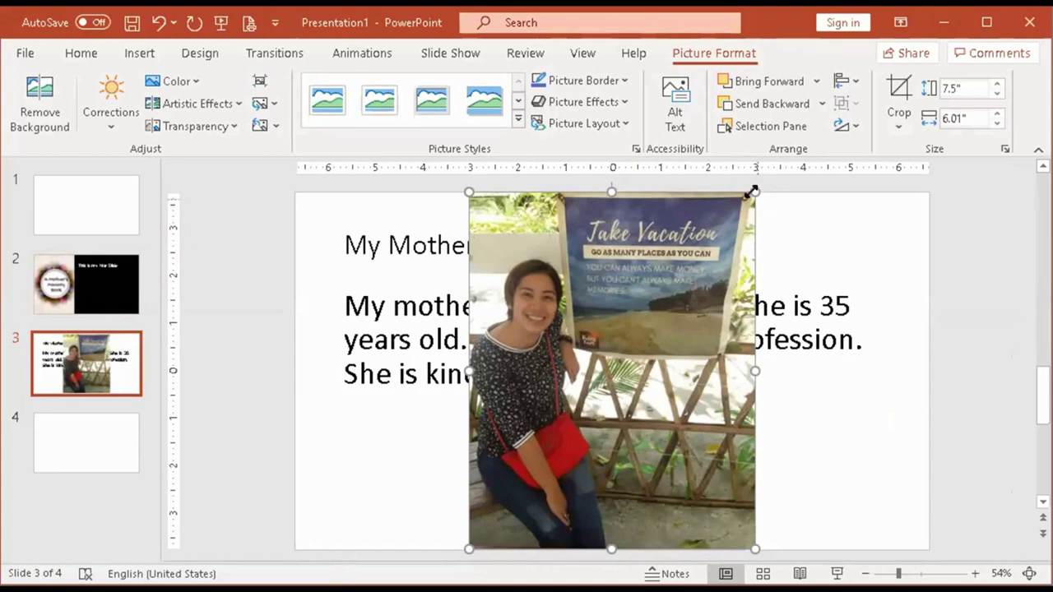
drag(753, 193, 637, 414)
drag(561, 379, 769, 312)
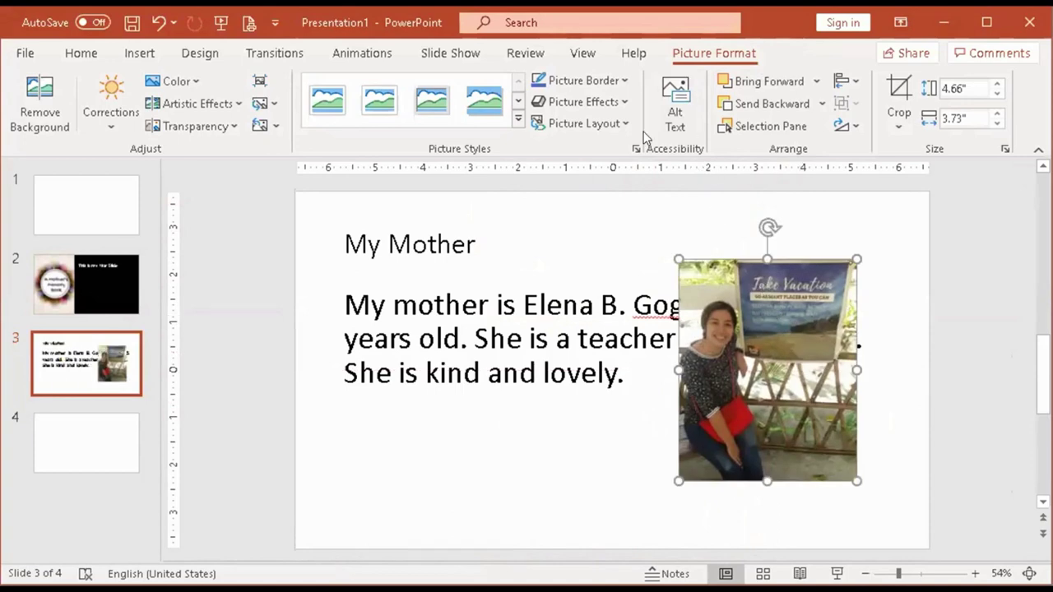
click(516, 122)
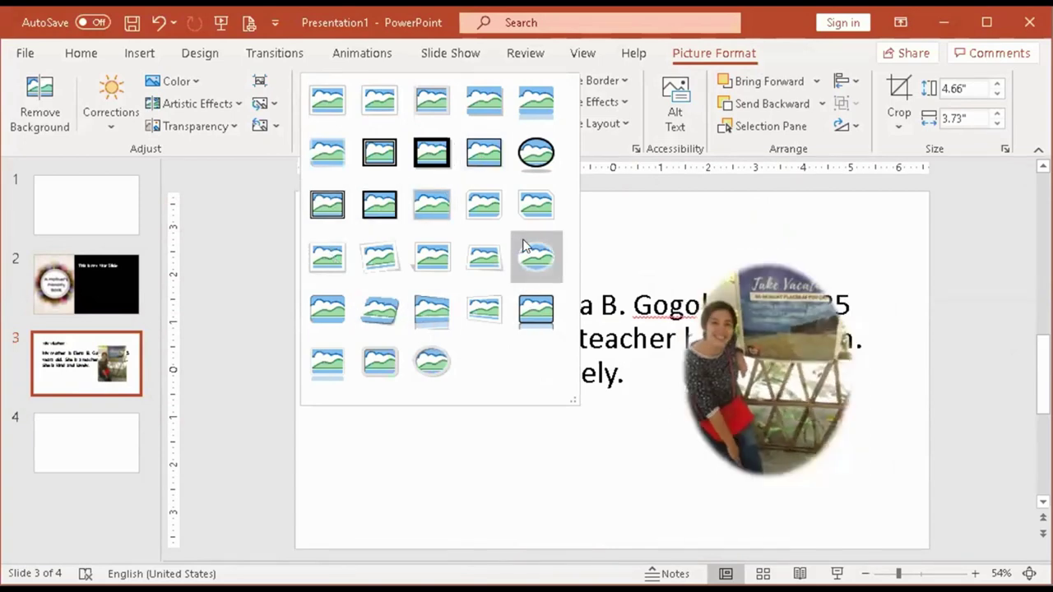
Give the photo the oval shadowed Picture Style and a red border.
click(527, 151)
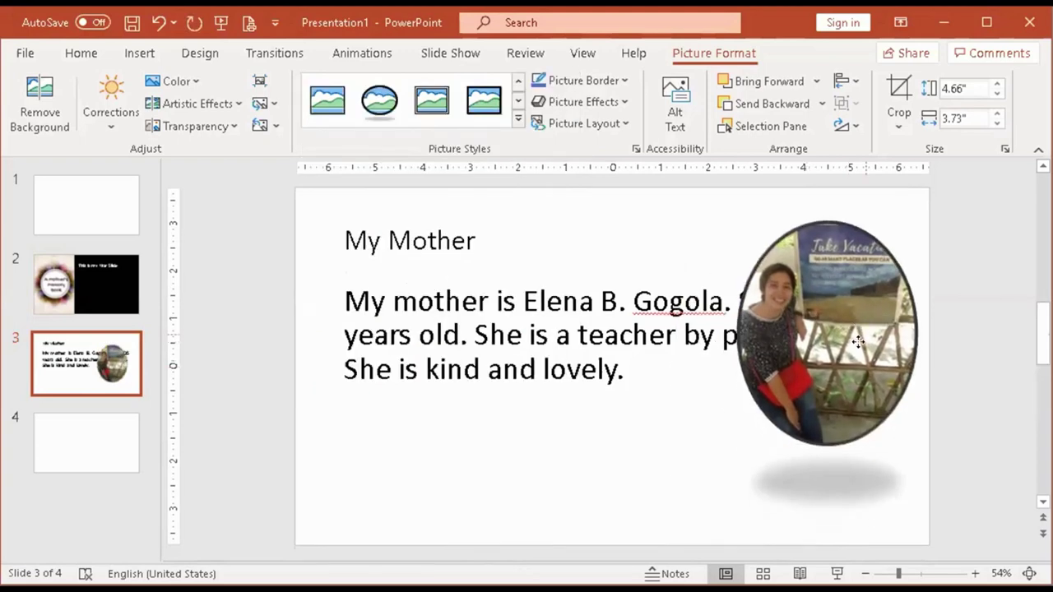
click(623, 82)
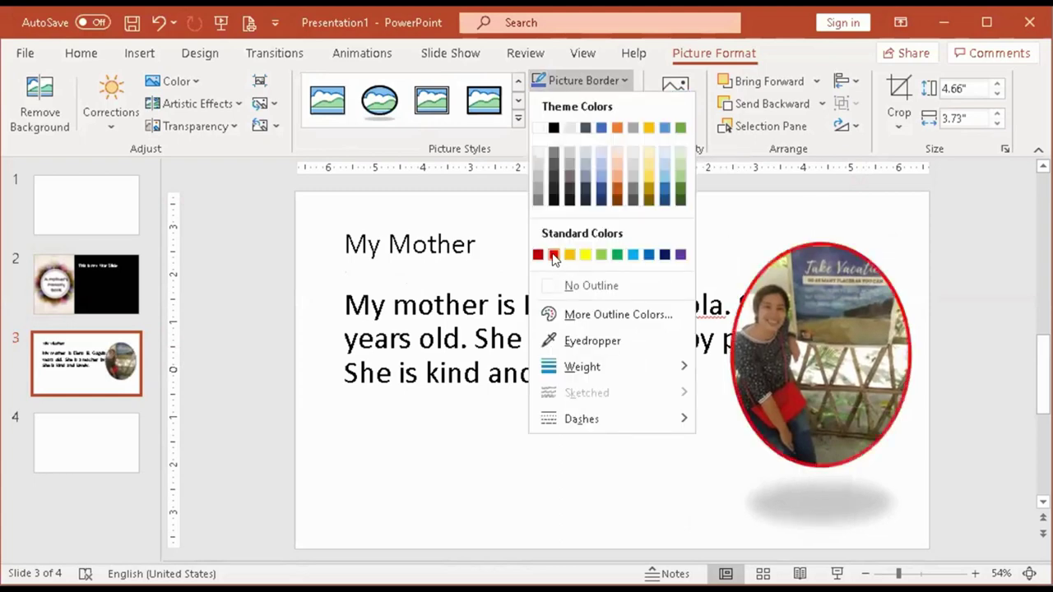
click(553, 255)
click(614, 102)
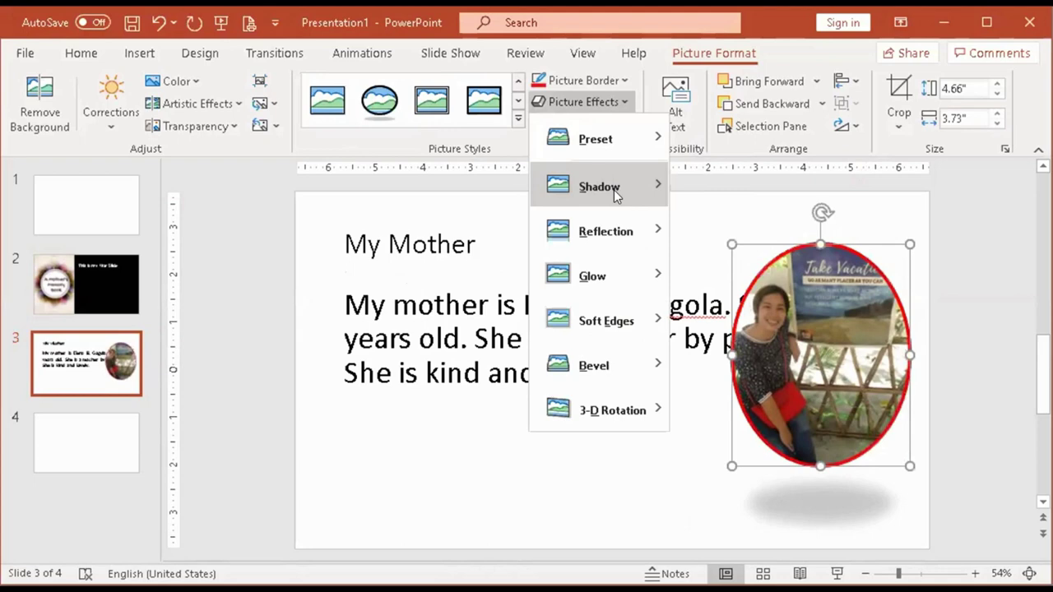
mouse_move(625, 276)
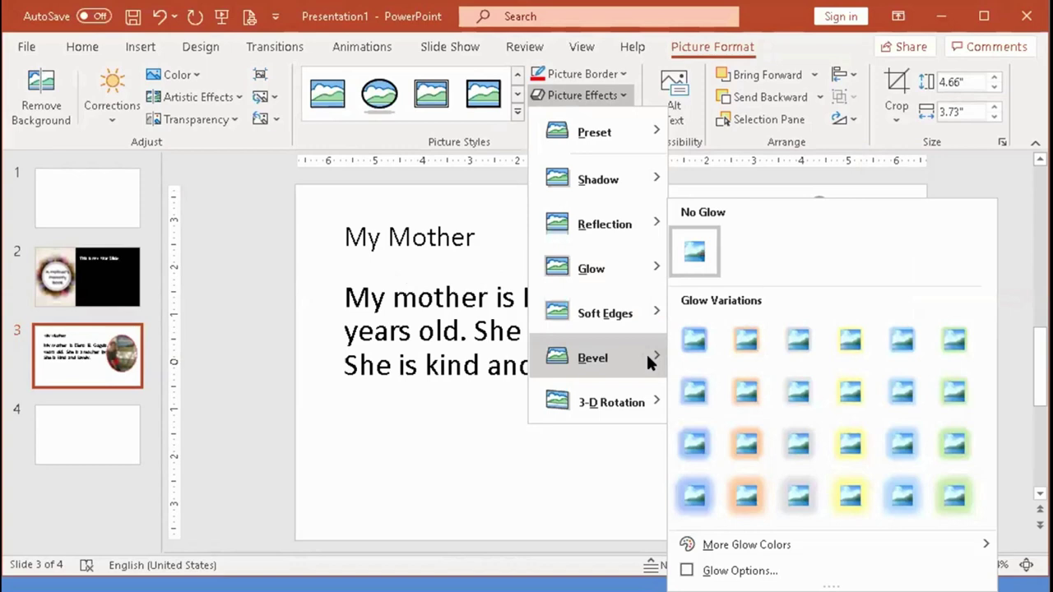
key(Escape)
key(Escape)
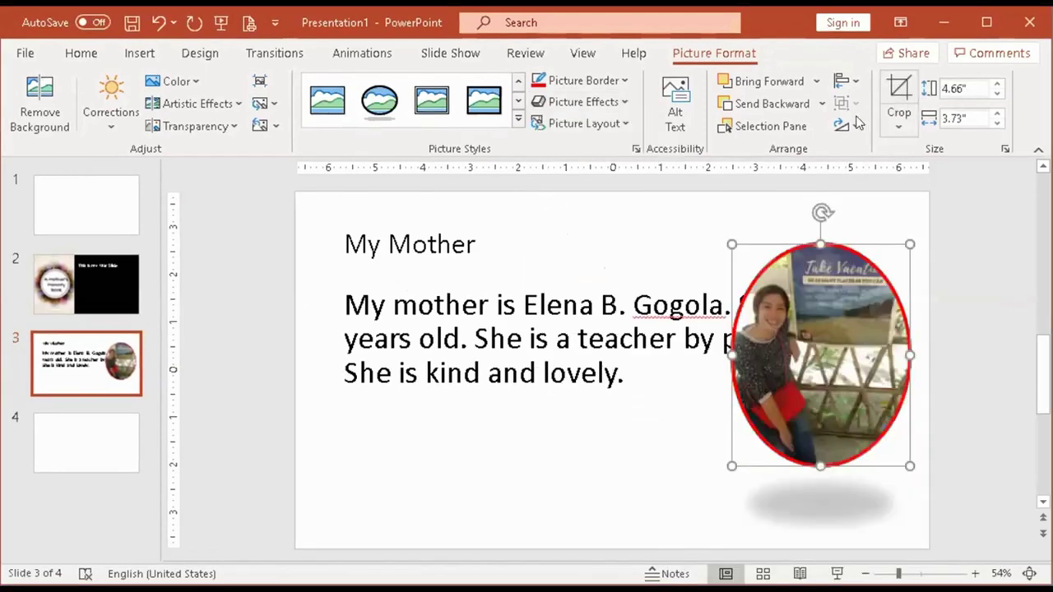
Narrow the biography text box so it wraps beside the oval photo, nudge the photo left, and select the title text.
click(671, 306)
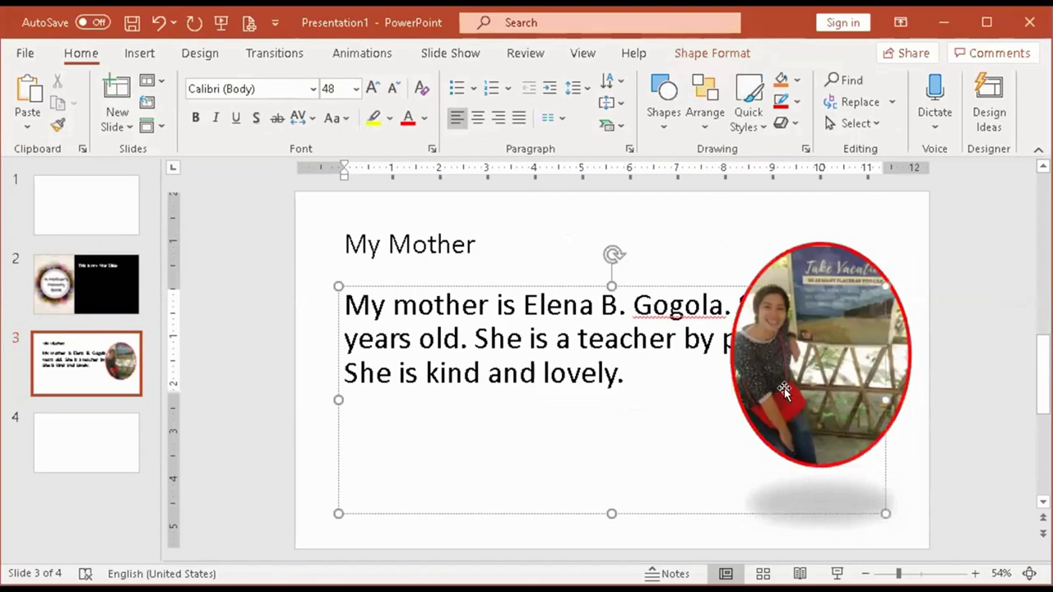
click(592, 285)
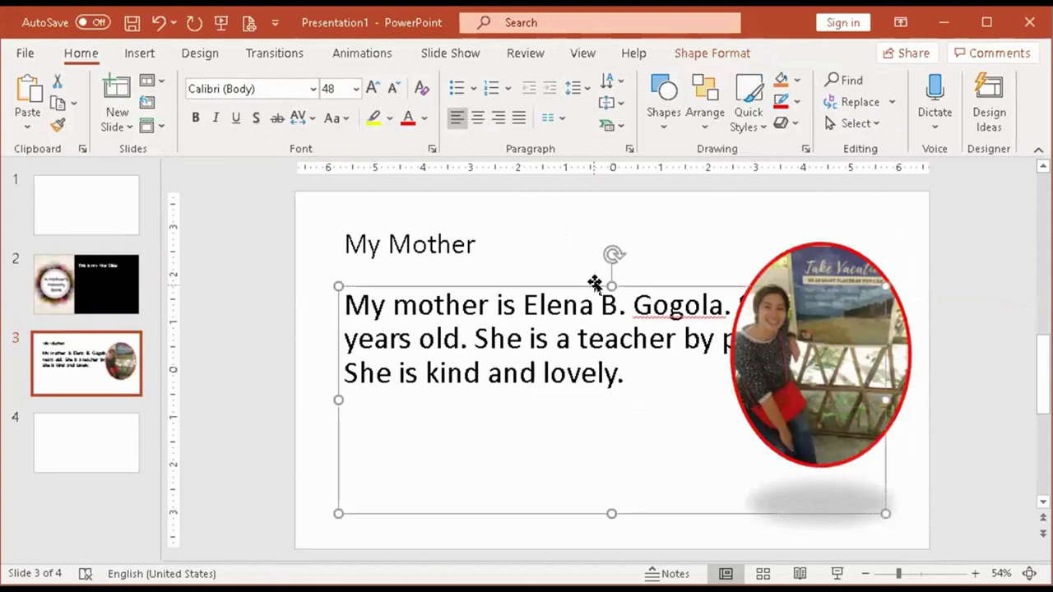
drag(880, 400, 705, 385)
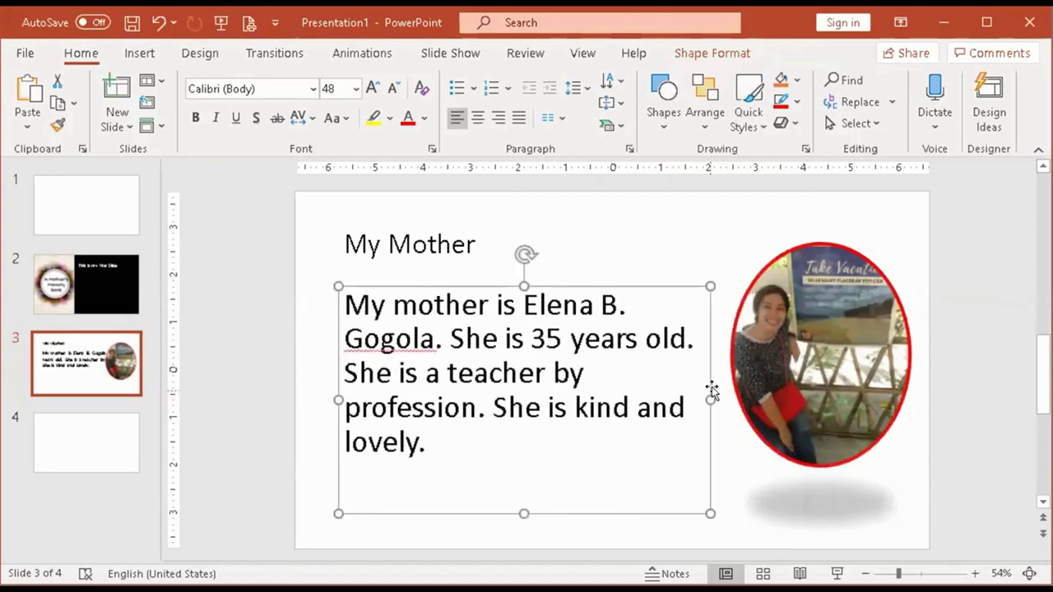
drag(833, 323, 810, 334)
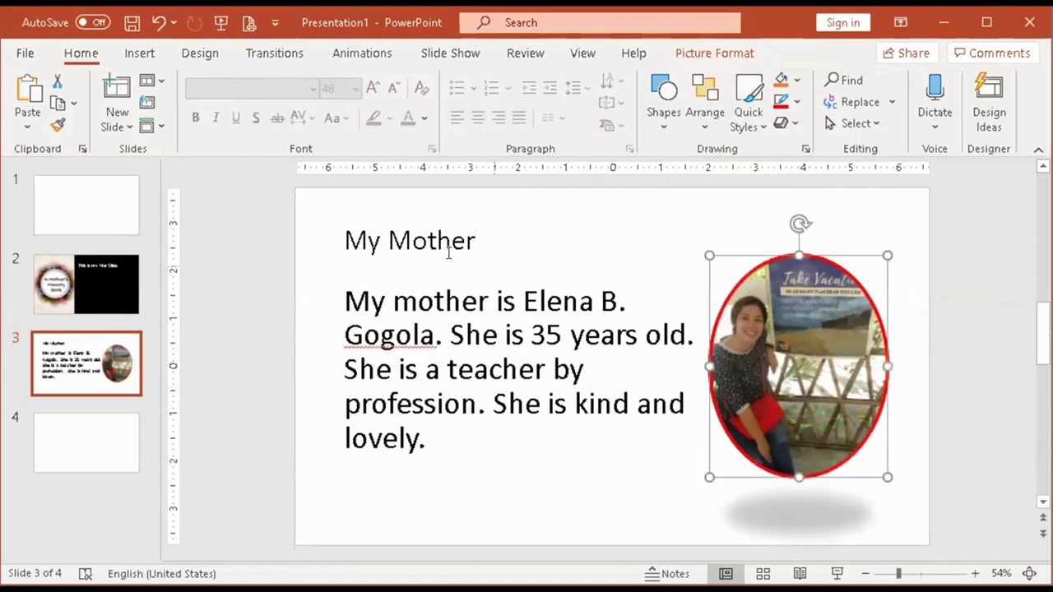
click(426, 234)
drag(349, 238, 509, 234)
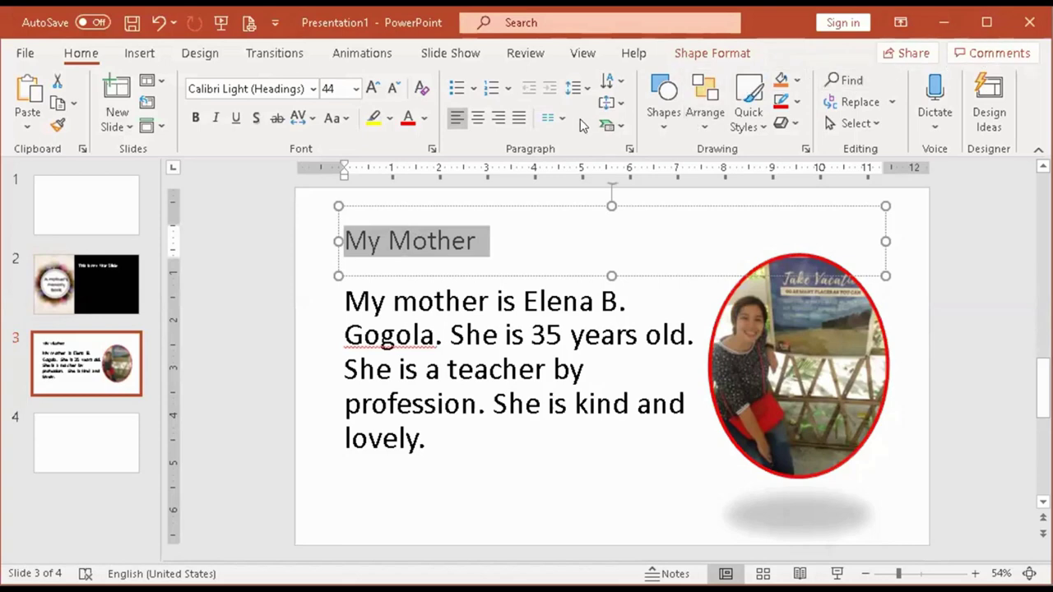
Check slides 2 and 3, then go to the blank slide 1.
click(121, 337)
key(Up)
key(Down)
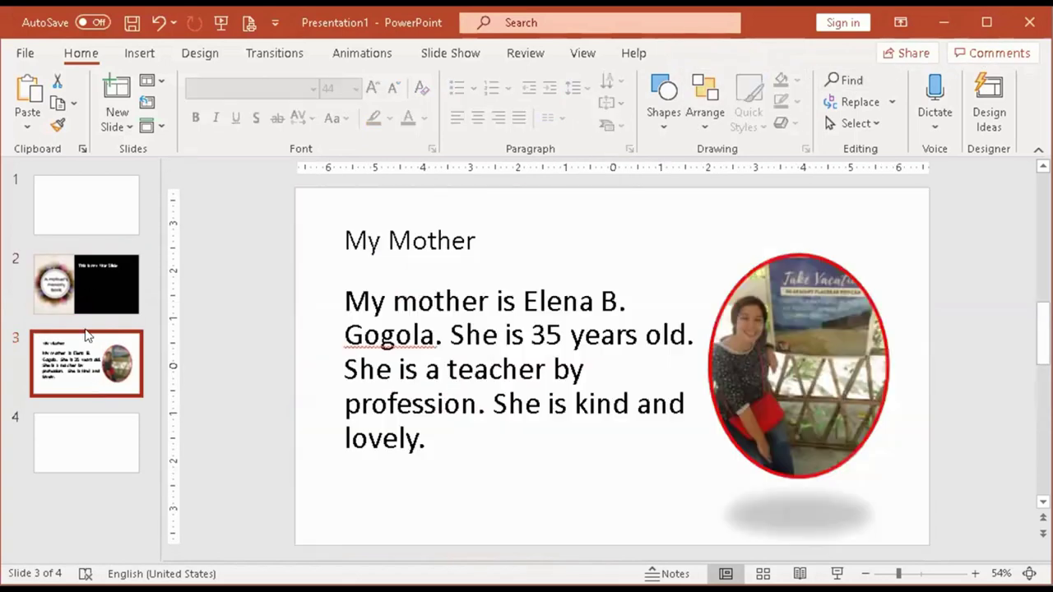
click(113, 301)
click(97, 370)
click(96, 205)
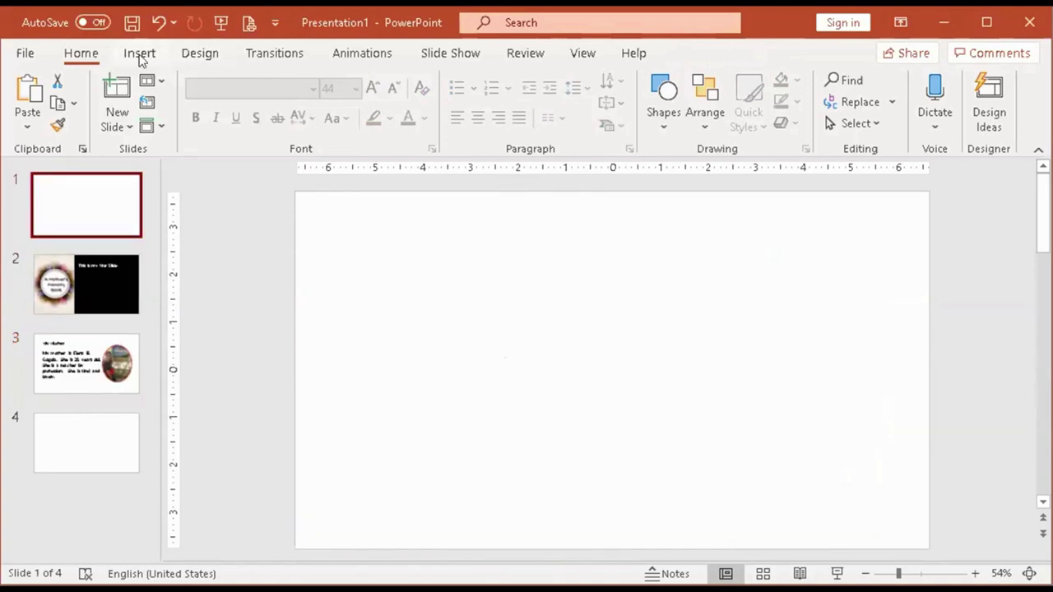
Insert a WordArt text box on slide 1 reading 'MOTHER'.
click(143, 56)
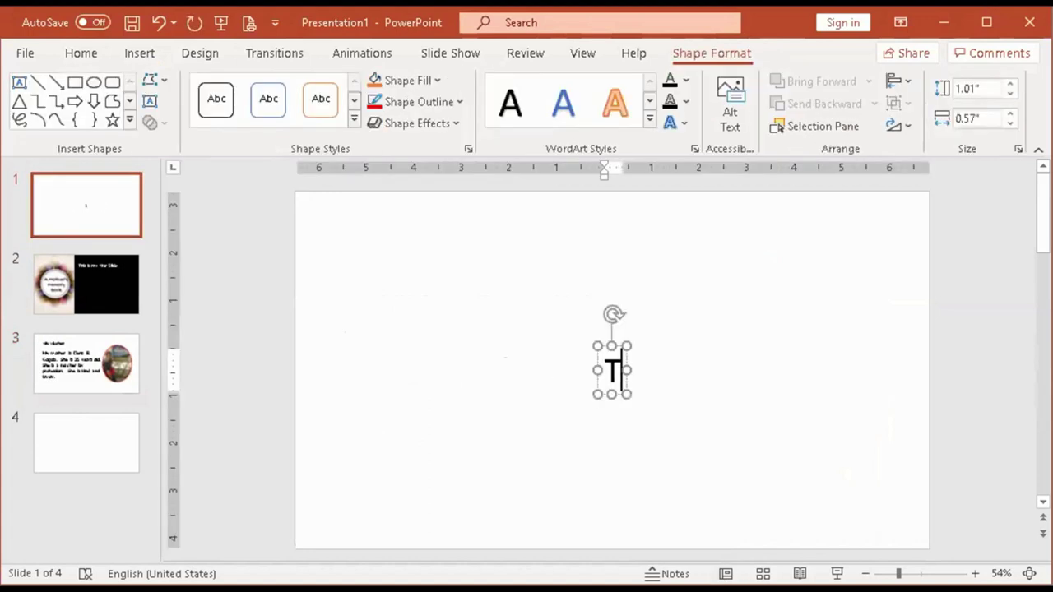
key(BackSpace)
text(M)
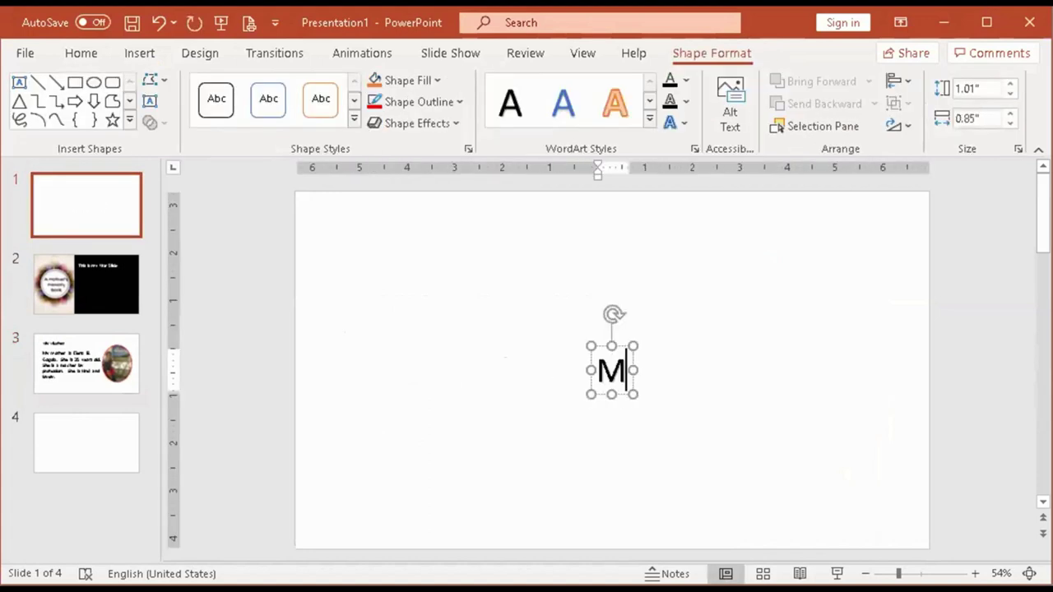
text(OTHER)
key(ctrl+a)
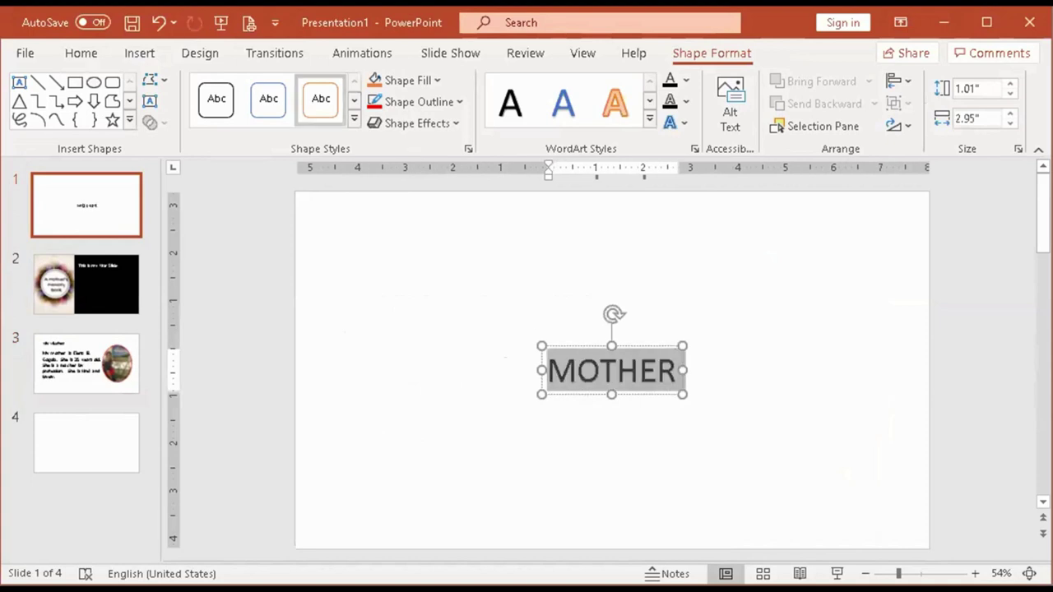
Add 'MY' in front of 'MOTHER' in the WordArt, correcting the typos.
click(549, 376)
text(MY)
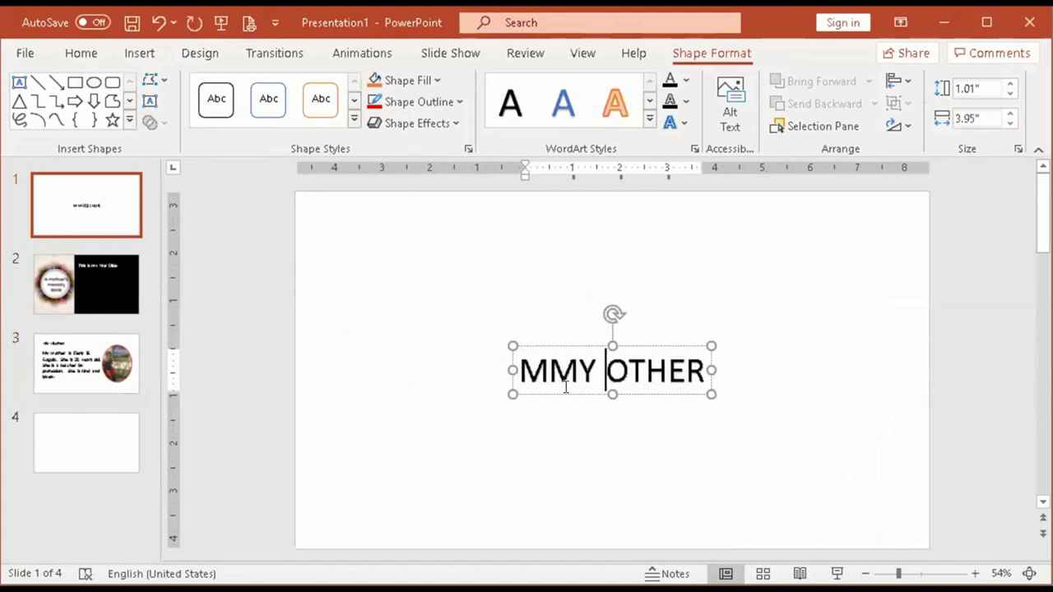
key(BackSpace)
key(BackSpace)
key(BackSpace)
text(Y)
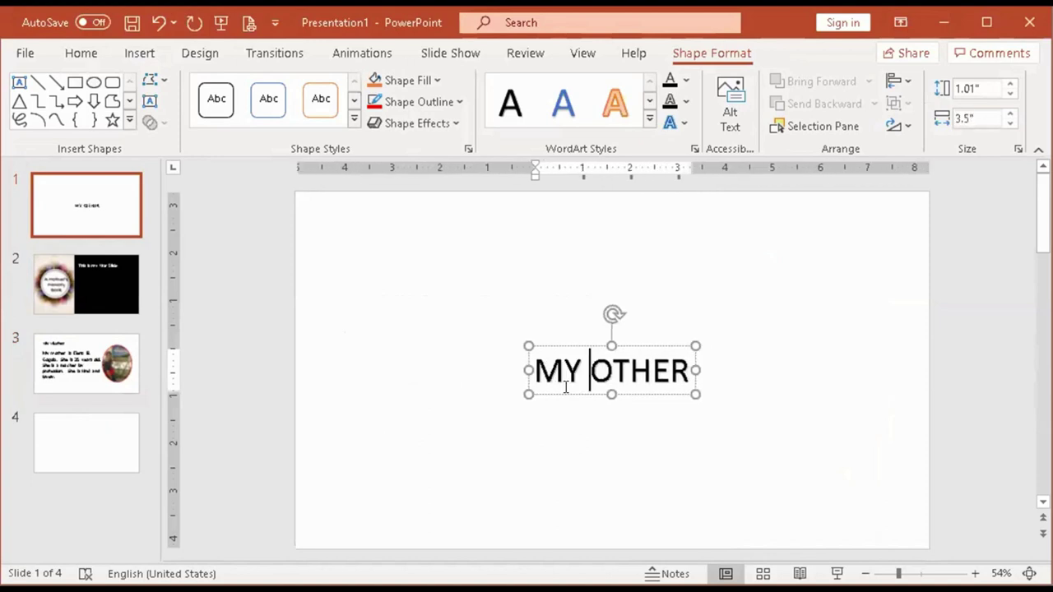